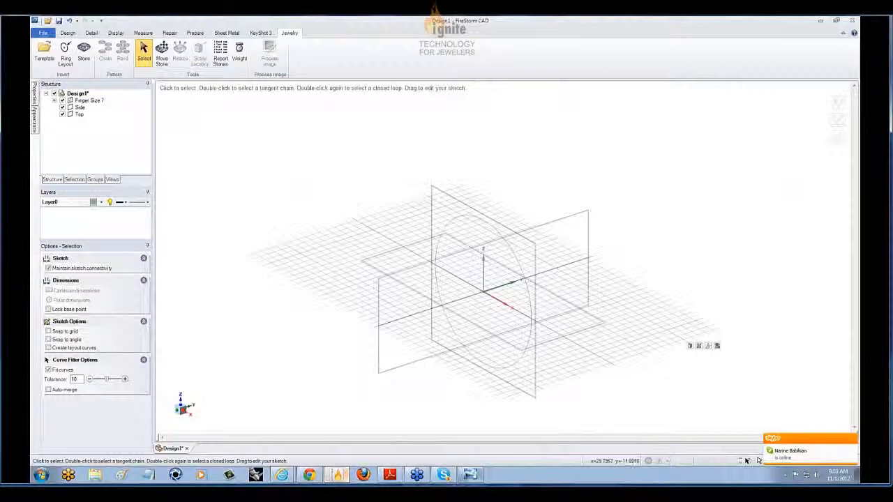
{"action": "left_click", "coordinate": [471, 476]}
{"action": "left_click", "coordinate": [473, 476]}
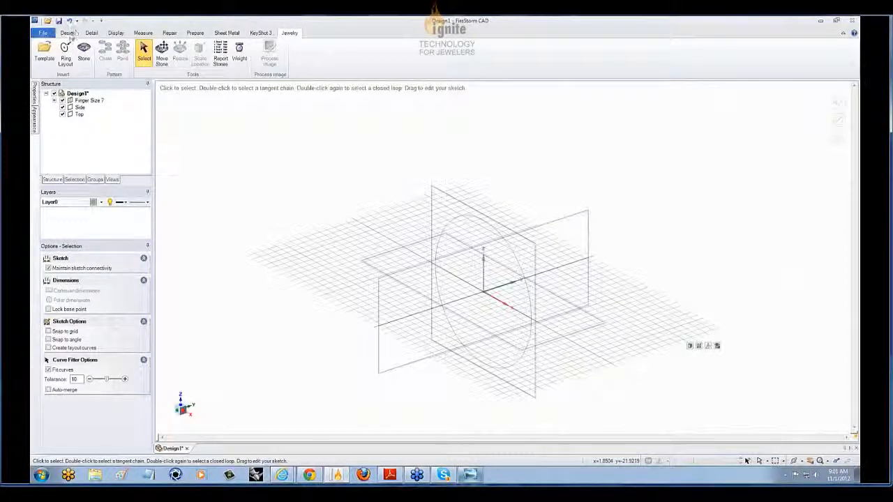
Insert the Signet-2 ring from the Signet folder of the template library into the design
{"action": "left_click", "coordinate": [44, 50]}
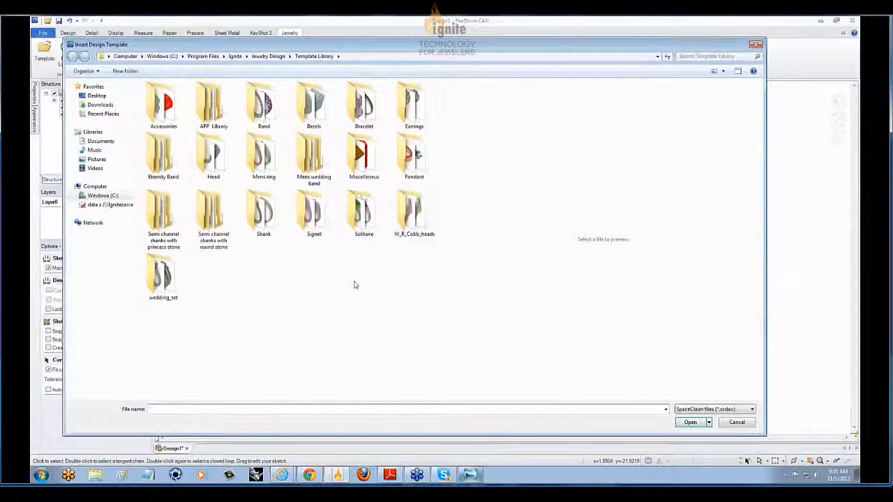
{"action": "double_click", "coordinate": [314, 213]}
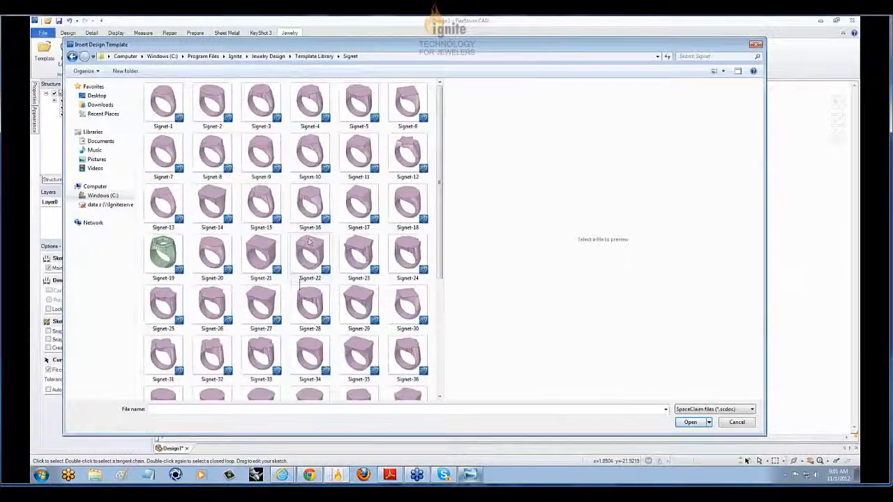
{"action": "double_click", "coordinate": [222, 97]}
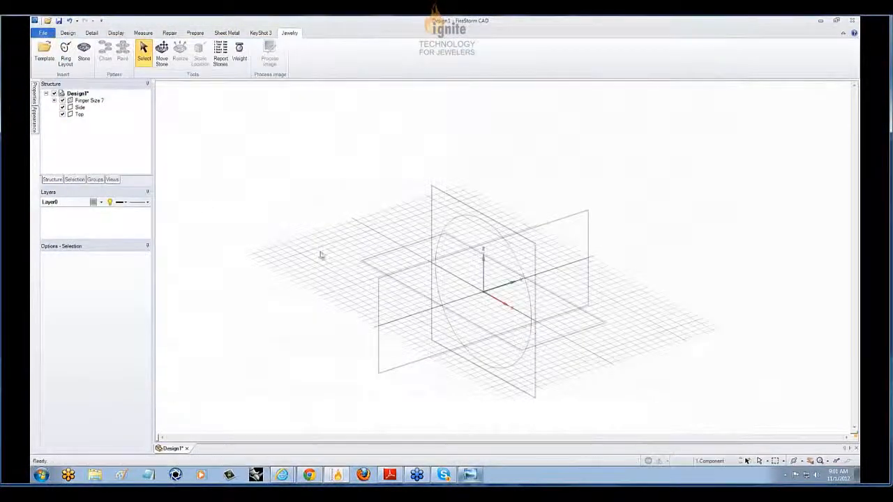
{"action": "left_click", "coordinate": [296, 250]}
{"action": "middle_click_drag", "start_coordinate": [296, 250], "coordinate": [678, 289]}
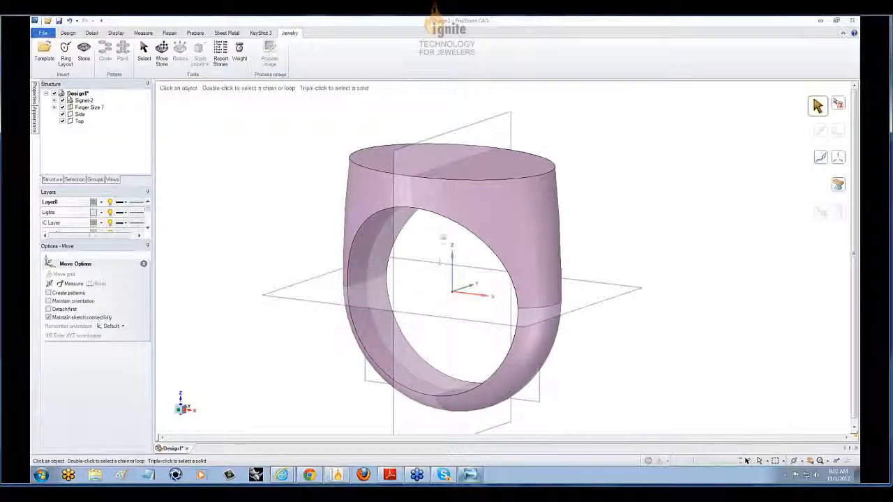
{"action": "left_click", "coordinate": [495, 203]}
{"action": "left_click", "coordinate": [632, 236]}
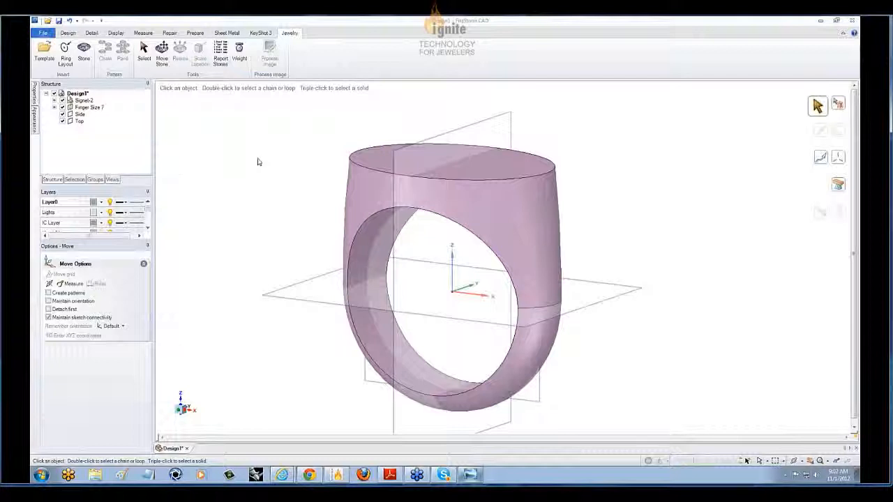
{"action": "mouse_move", "coordinate": [573, 198]}
{"action": "middle_mouse_down"}
{"action": "mouse_move", "coordinate": [593, 205]}
{"action": "mouse_move", "coordinate": [569, 185]}
{"action": "mouse_move", "coordinate": [579, 199]}
{"action": "middle_mouse_up"}
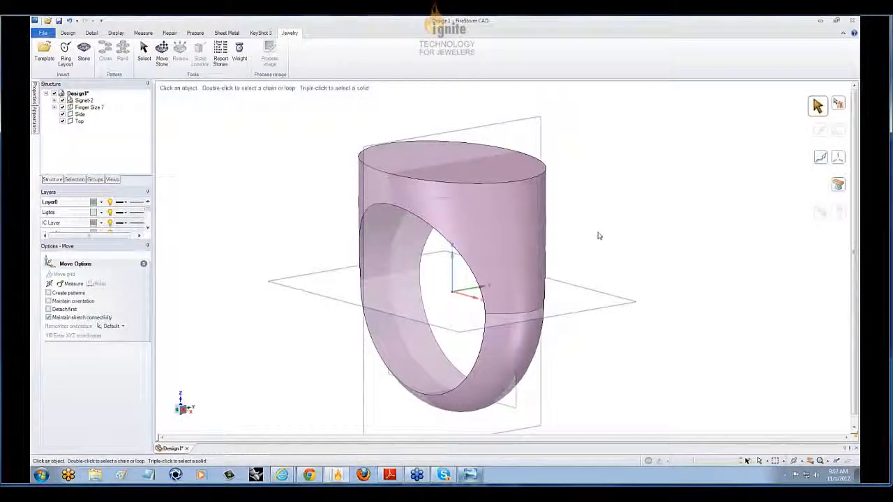
{"action": "middle_click_drag", "start_coordinate": [598, 226], "coordinate": [633, 241]}
{"action": "scroll", "coordinate": [633, 241], "scroll_direction": "up", "scroll_amount": 1}
{"action": "scroll", "coordinate": [634, 241], "scroll_direction": "down", "scroll_amount": 2}
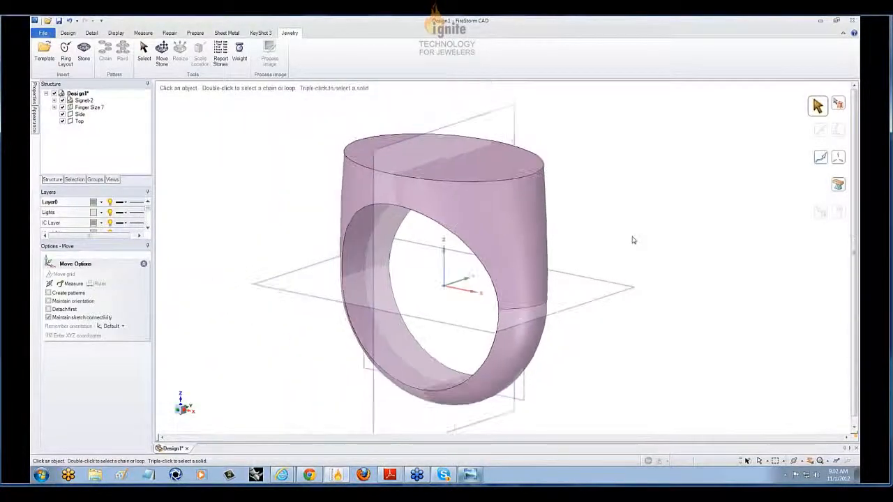
{"action": "middle_click_drag", "start_coordinate": [652, 272], "coordinate": [649, 267]}
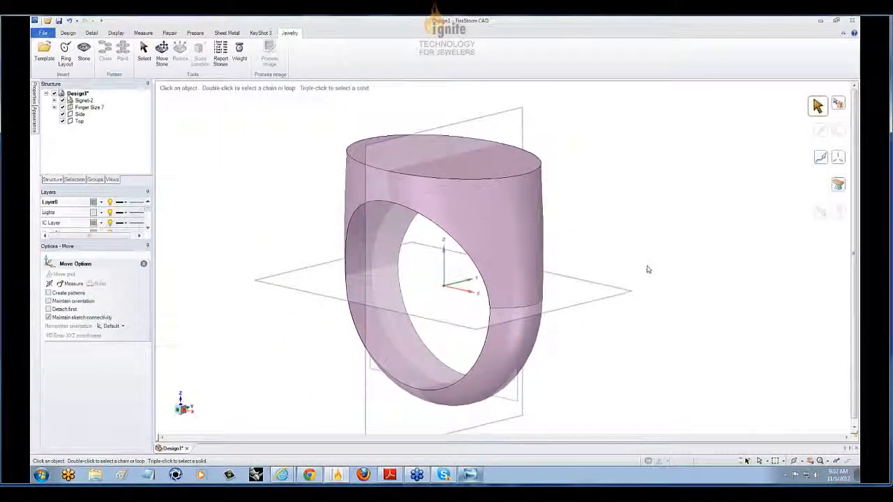
Load the image efca-logo-jpg-black-notag from the Process Image folder, with the file filter set to all files
{"action": "left_click", "coordinate": [68, 34]}
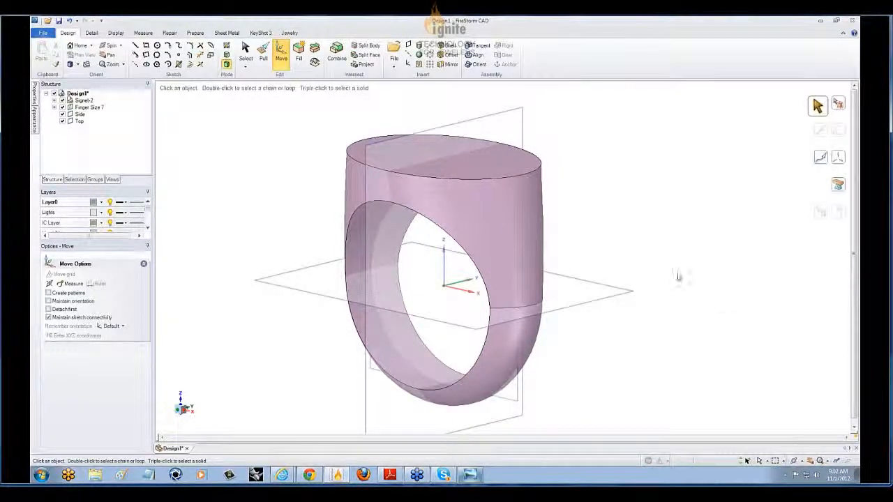
{"action": "middle_click_drag", "start_coordinate": [678, 277], "coordinate": [608, 271]}
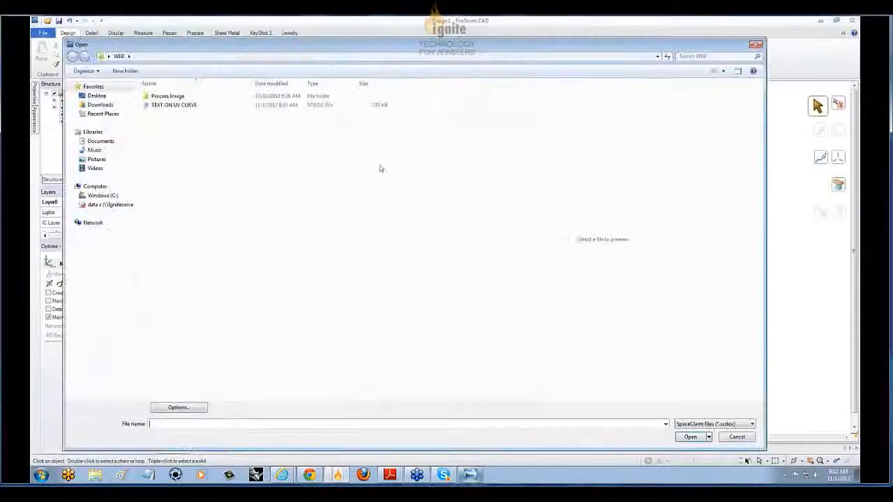
{"action": "double_click", "coordinate": [160, 97]}
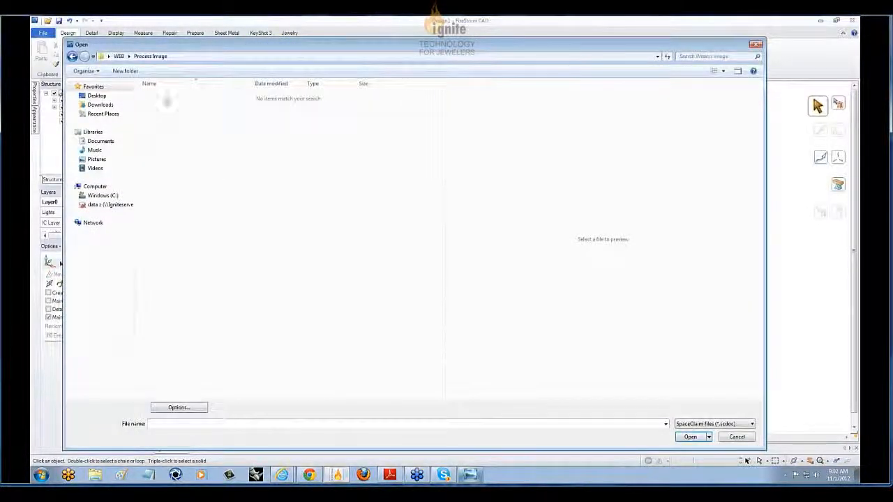
{"action": "left_click", "coordinate": [709, 424]}
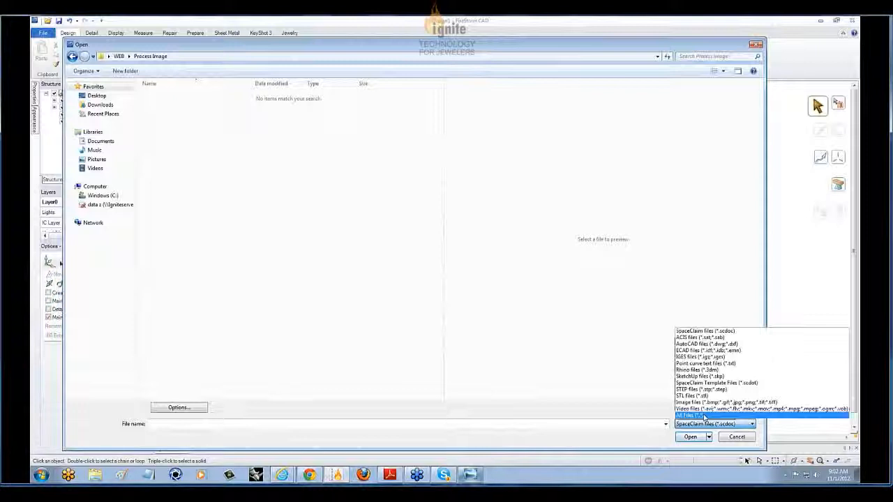
{"action": "left_click", "coordinate": [705, 417]}
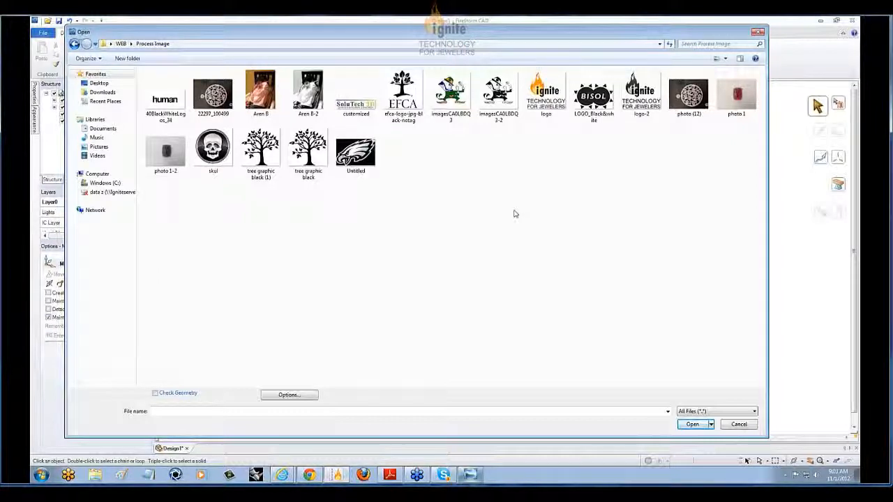
{"action": "left_click", "coordinate": [403, 92]}
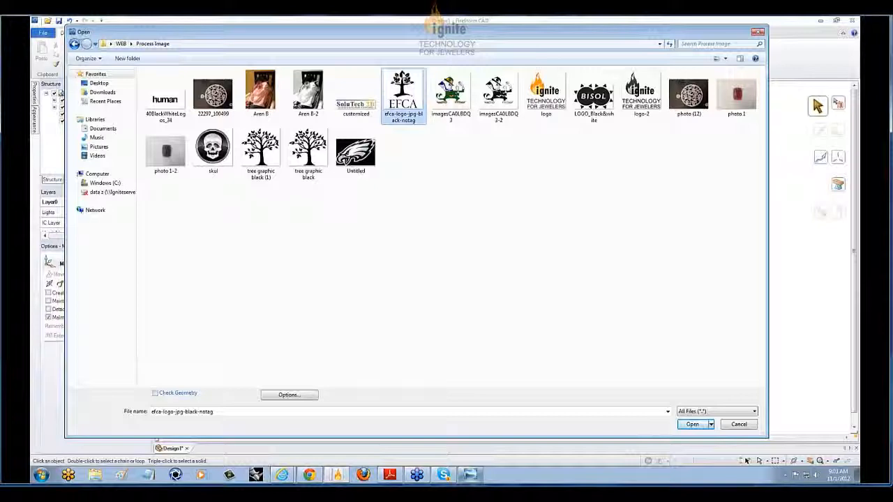
{"action": "key", "text": "Return"}
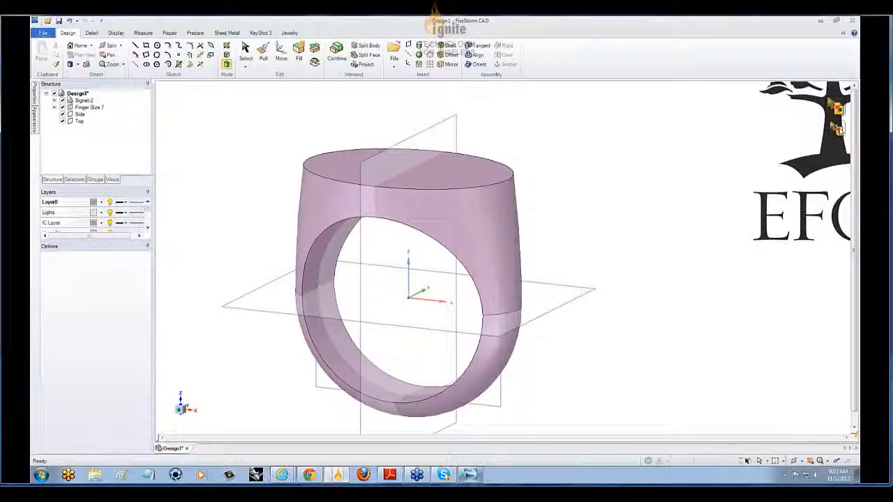
Place the tree logo image on the curved outer side face of the signet ring, below the oval top
{"action": "left_click", "coordinate": [841, 130]}
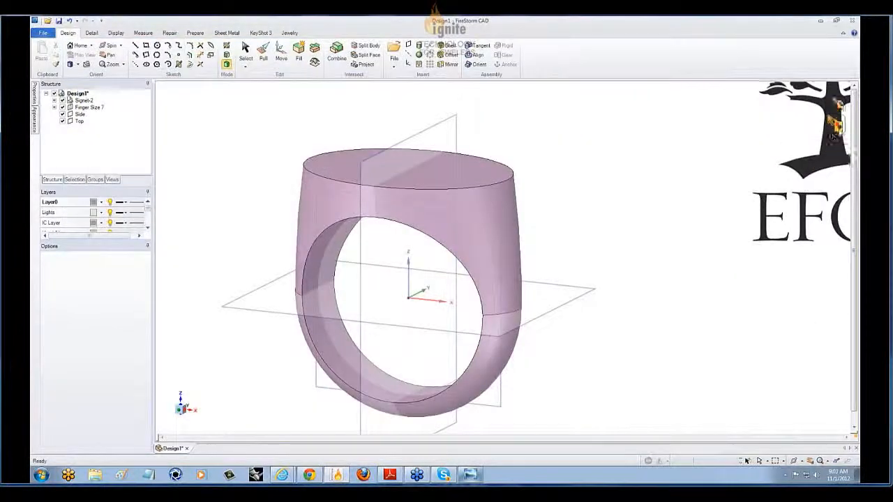
{"action": "scroll", "coordinate": [513, 259], "scroll_direction": "up", "scroll_amount": 3}
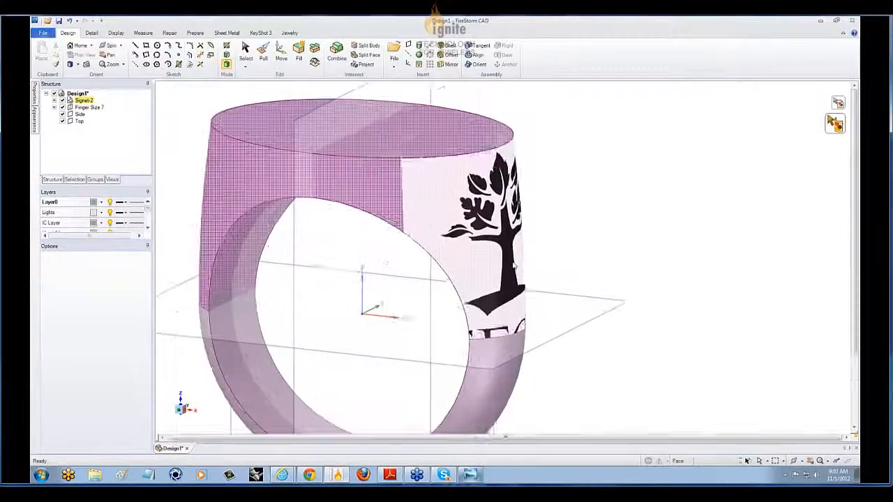
{"action": "middle_click_drag", "start_coordinate": [518, 274], "coordinate": [456, 269]}
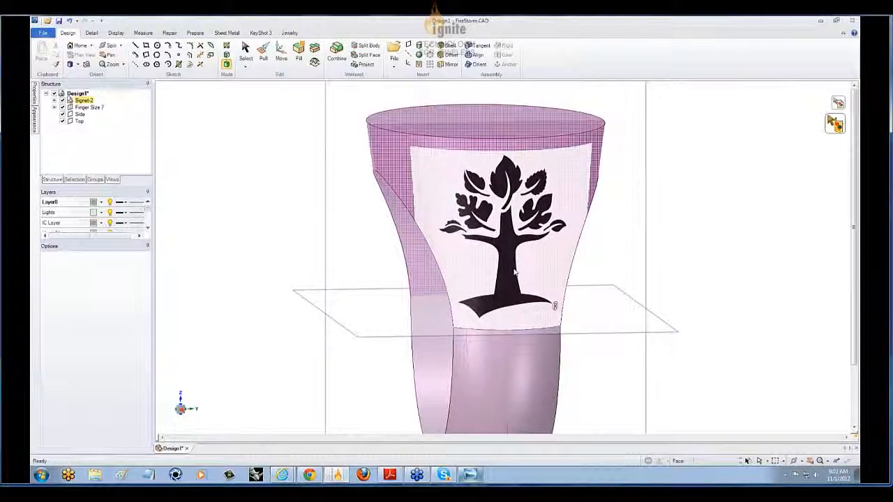
{"action": "left_click", "coordinate": [515, 272]}
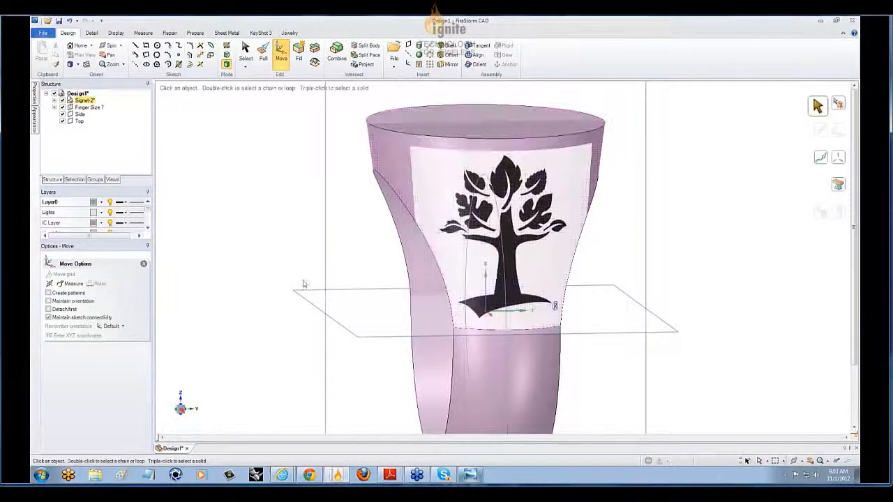
Trace the upper outline of the small leaf left of the tree's central leaf with a curve on the ring's face
{"action": "middle_click_drag", "start_coordinate": [307, 297], "coordinate": [281, 303]}
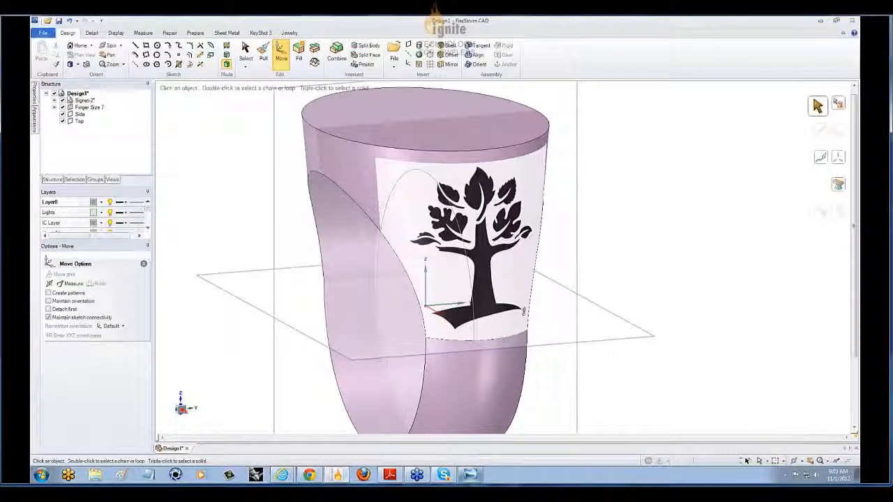
{"action": "middle_click_drag", "start_coordinate": [433, 279], "coordinate": [453, 273]}
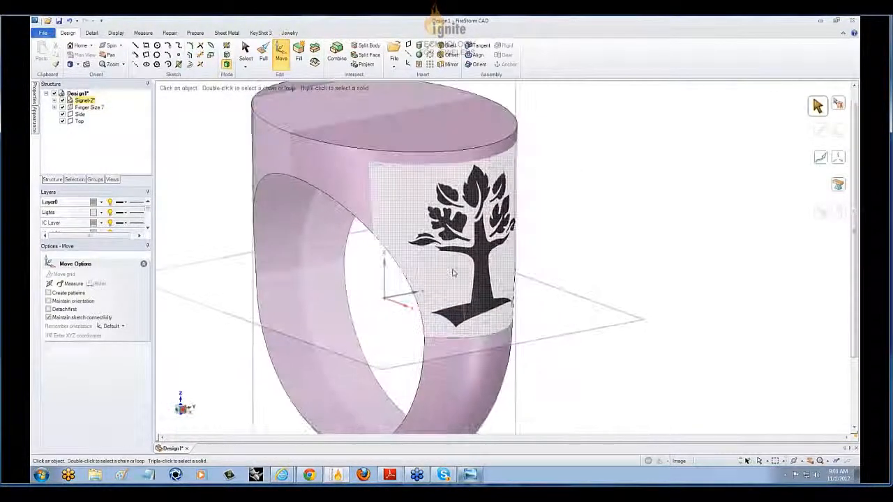
{"action": "scroll", "coordinate": [454, 226], "scroll_direction": "up", "scroll_amount": 3}
{"action": "mouse_move", "coordinate": [446, 227]}
{"action": "middle_mouse_down"}
{"action": "mouse_move", "coordinate": [422, 191]}
{"action": "mouse_move", "coordinate": [445, 216]}
{"action": "middle_mouse_up"}
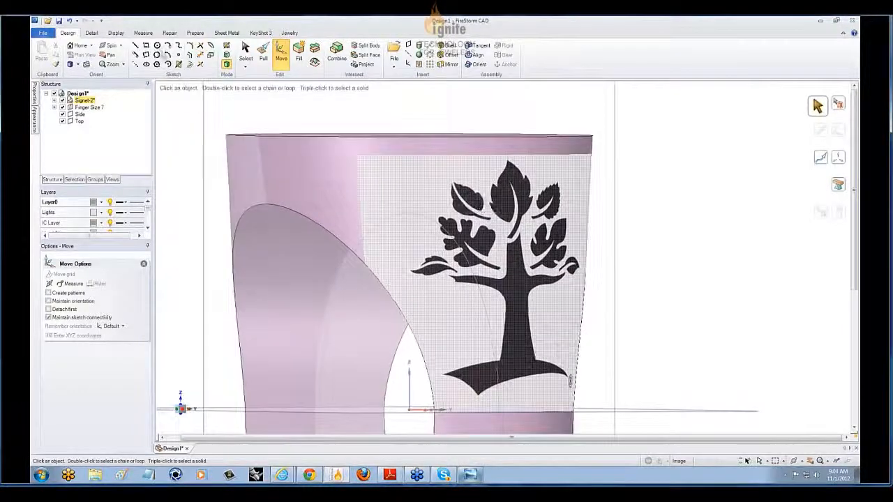
{"action": "left_click", "coordinate": [179, 64]}
{"action": "scroll", "coordinate": [473, 172], "scroll_direction": "up", "scroll_amount": 3}
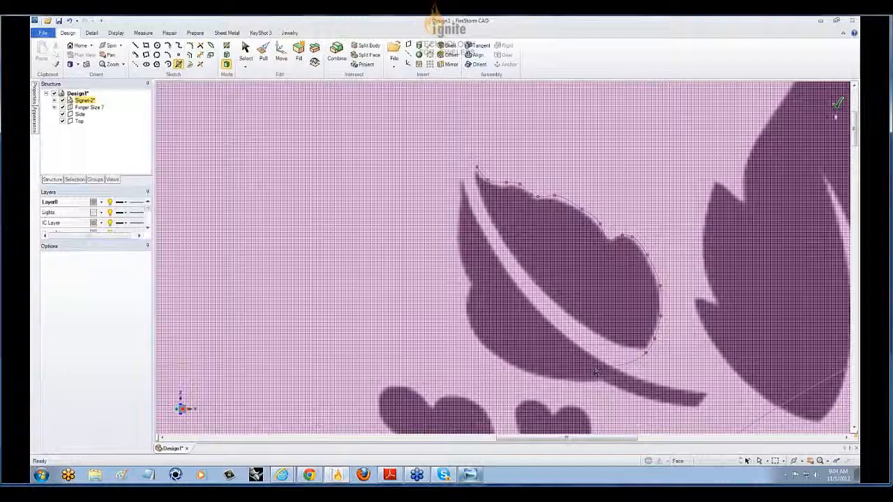
{"action": "key", "text": "Escape"}
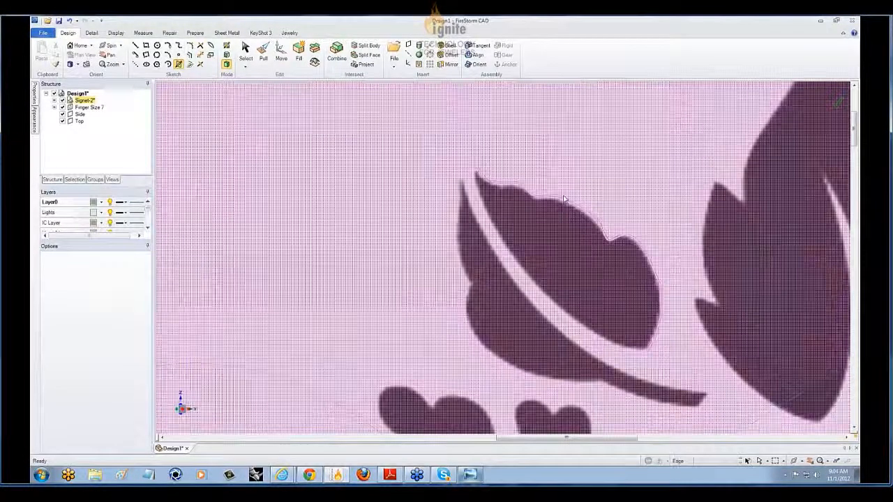
Remove the curve traced along the small leaf of the tree image
{"action": "scroll", "coordinate": [307, 230], "scroll_direction": "down", "scroll_amount": 5}
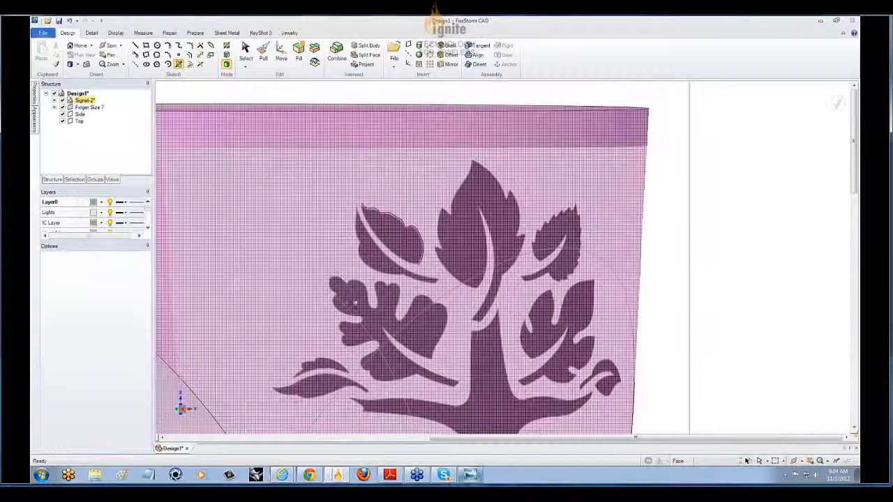
{"action": "middle_click_drag", "start_coordinate": [364, 302], "coordinate": [358, 245], "text": "shift"}
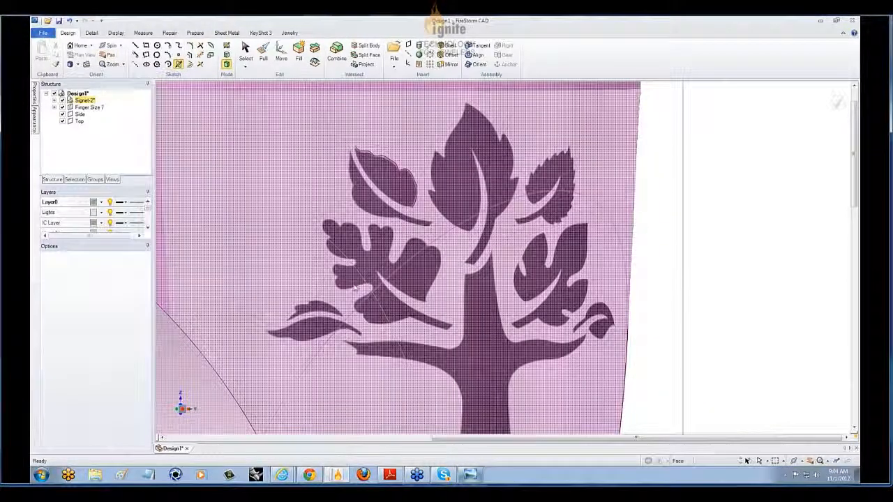
{"action": "scroll", "coordinate": [383, 207], "scroll_direction": "up", "scroll_amount": 3}
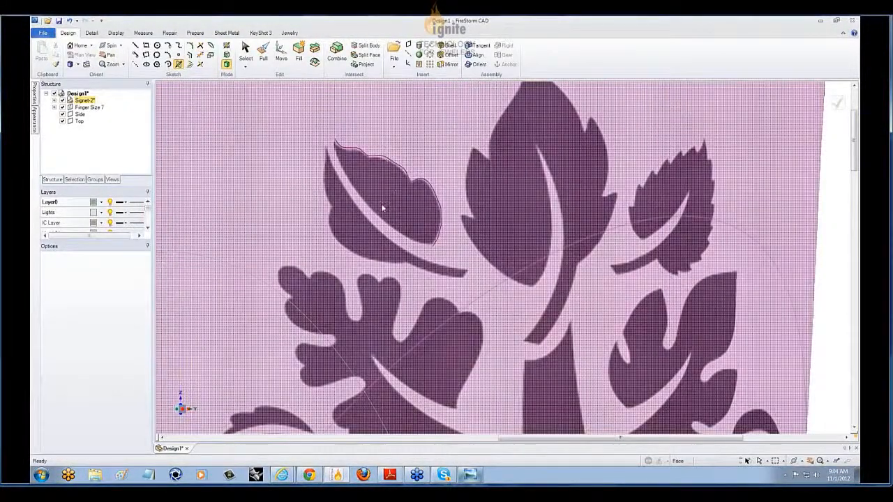
{"action": "scroll", "coordinate": [557, 162], "scroll_direction": "down", "scroll_amount": 4}
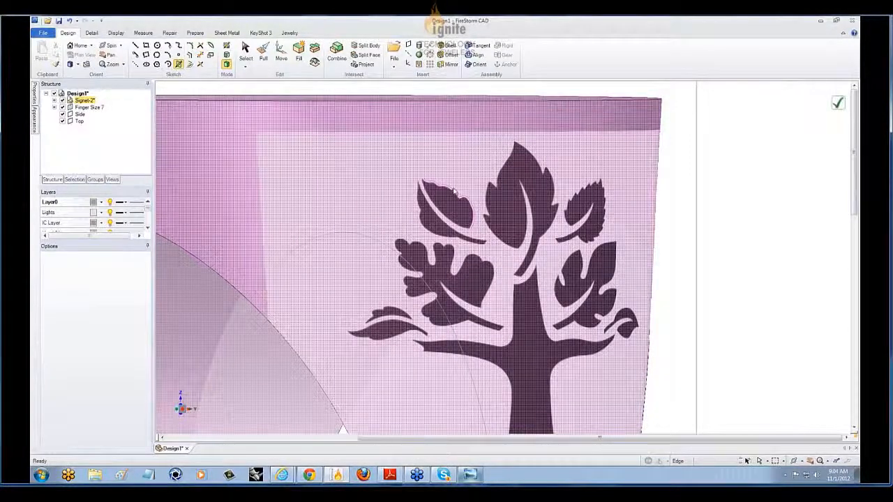
{"action": "key", "text": "s"}
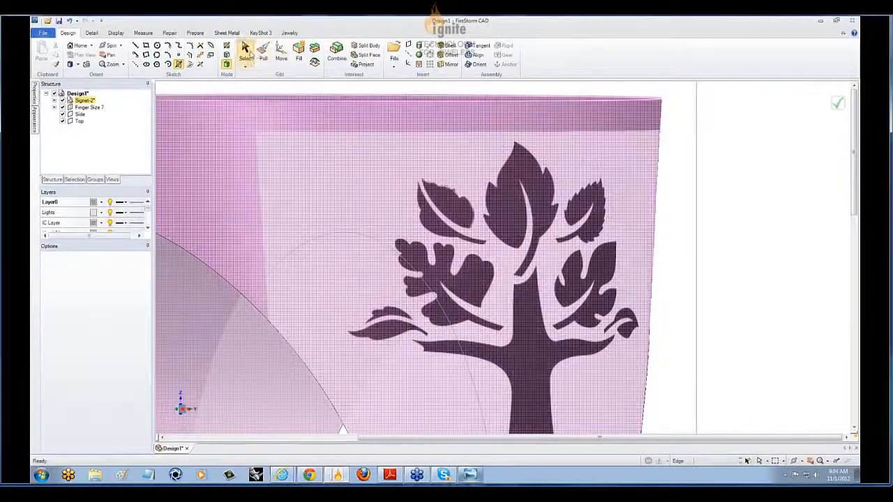
{"action": "left_click", "coordinate": [448, 190]}
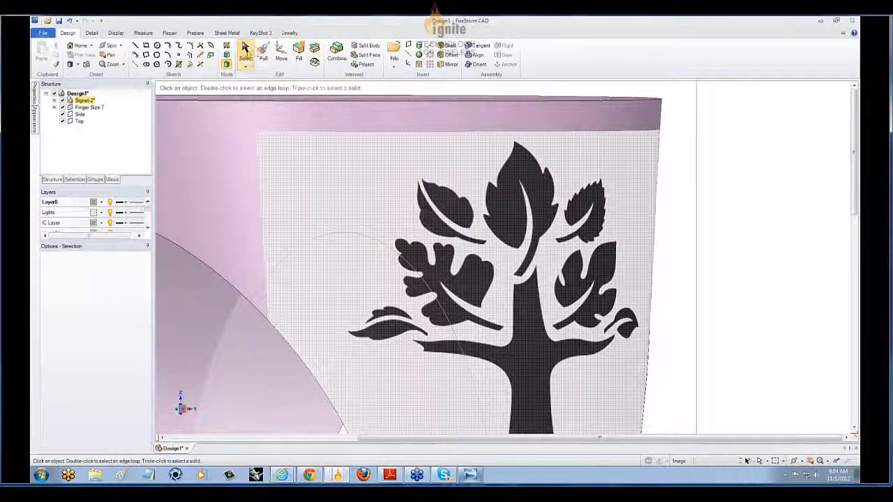
Select the tree logo image on the ring's side face and convert it into curves with Process Image
{"action": "middle_click_drag", "start_coordinate": [384, 143], "coordinate": [496, 232]}
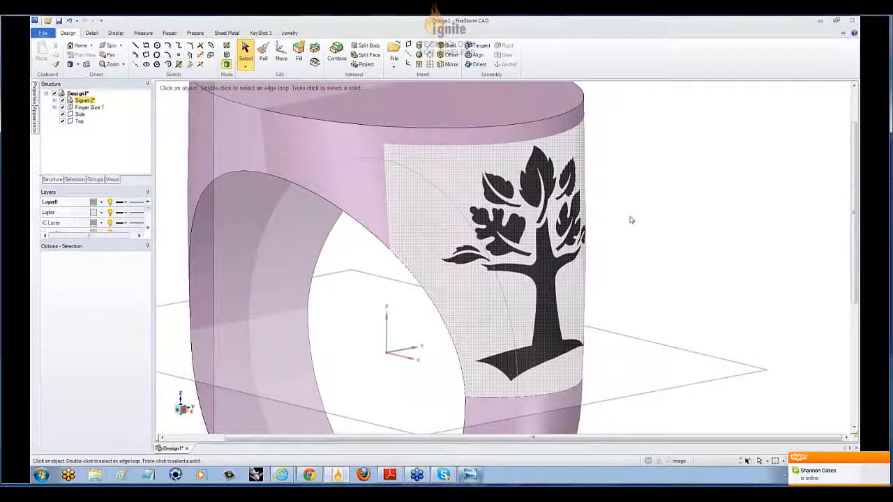
{"action": "middle_click_drag", "start_coordinate": [630, 220], "coordinate": [626, 256]}
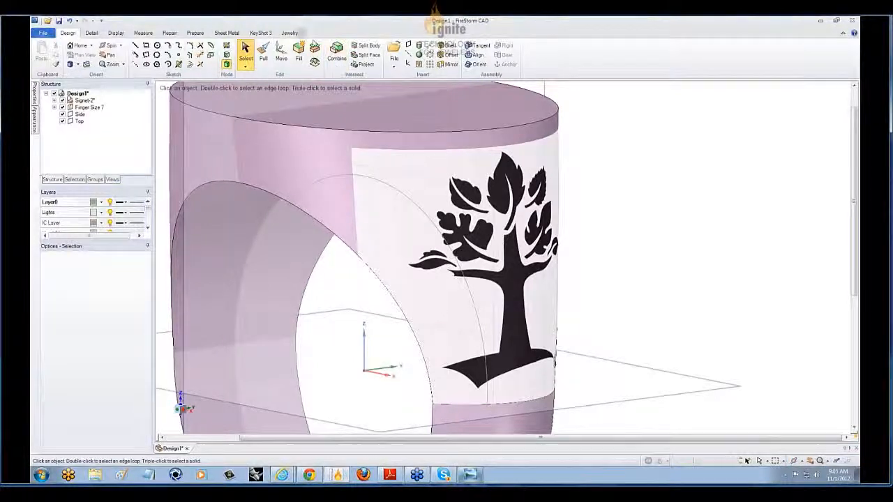
{"action": "left_click", "coordinate": [289, 33]}
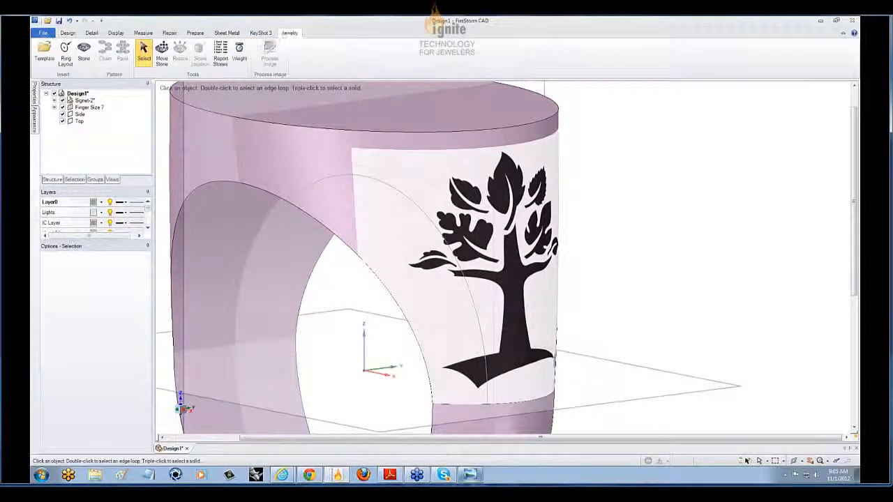
{"action": "left_click", "coordinate": [419, 166]}
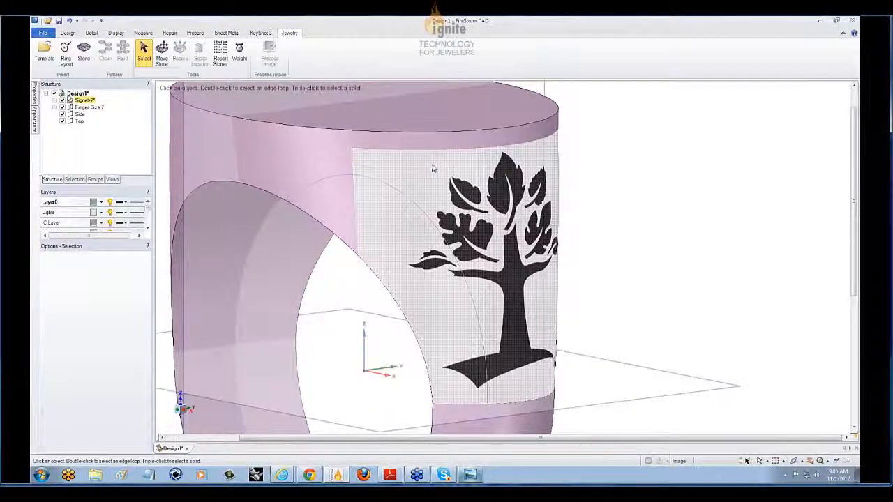
{"action": "mouse_move", "coordinate": [674, 277]}
{"action": "middle_mouse_down"}
{"action": "mouse_move", "coordinate": [633, 268]}
{"action": "mouse_move", "coordinate": [675, 265]}
{"action": "middle_mouse_up"}
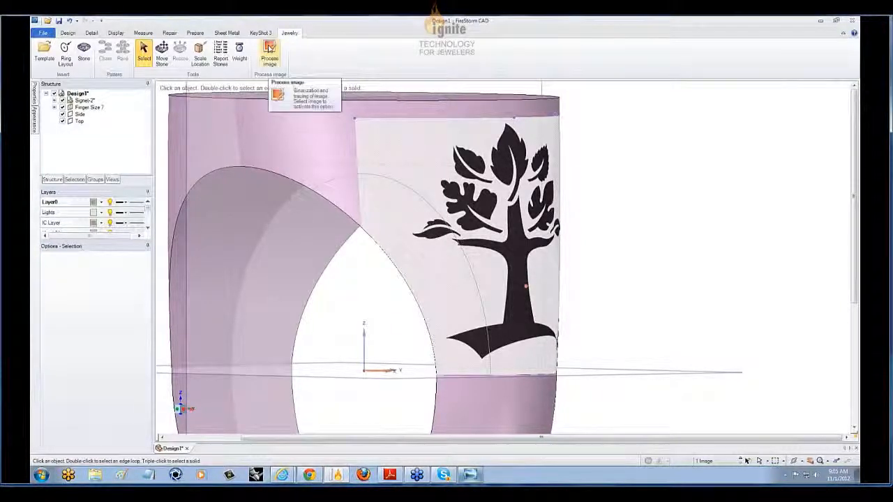
{"action": "left_click", "coordinate": [270, 48]}
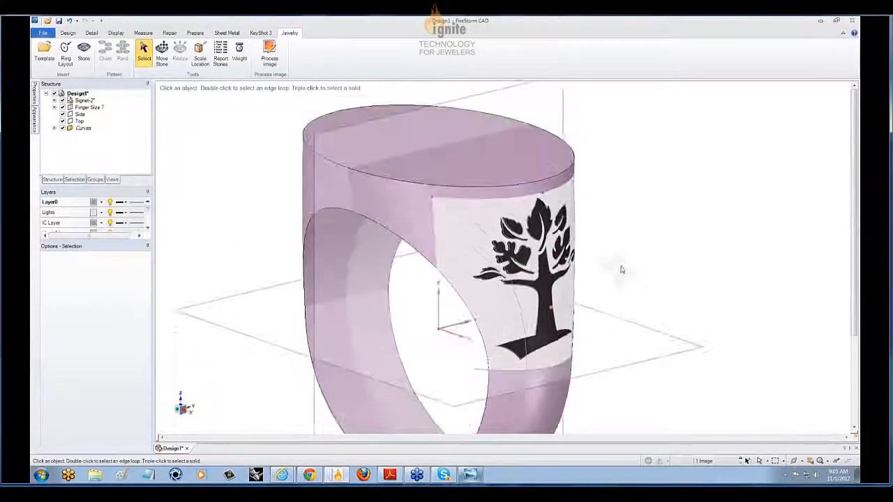
Hide the efca-logo-jpg-black-notag image and the Signet-2 component so that only the traced curves and planes are displayed
{"action": "left_click", "coordinate": [87, 108]}
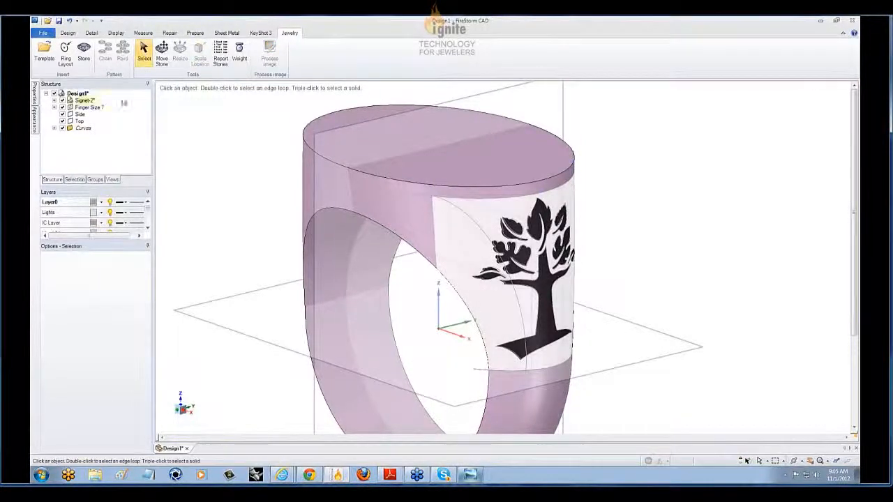
{"action": "left_click", "coordinate": [83, 100]}
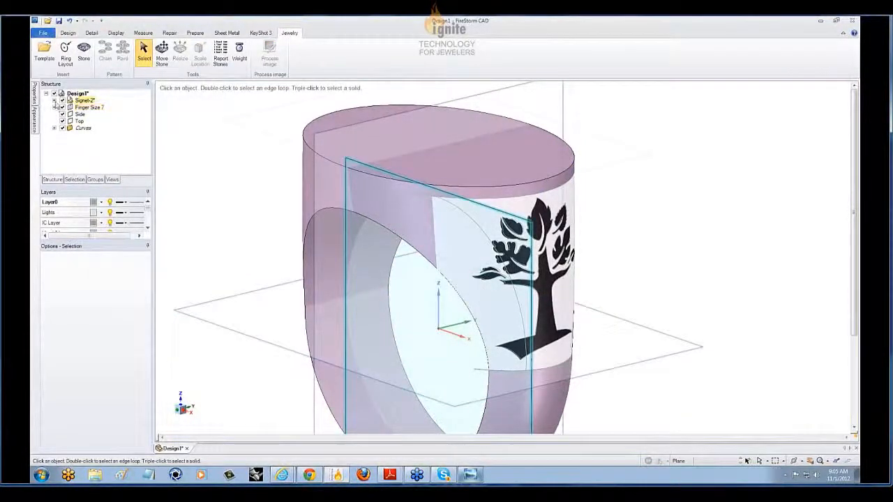
{"action": "left_click", "coordinate": [54, 100]}
{"action": "left_click", "coordinate": [71, 114]}
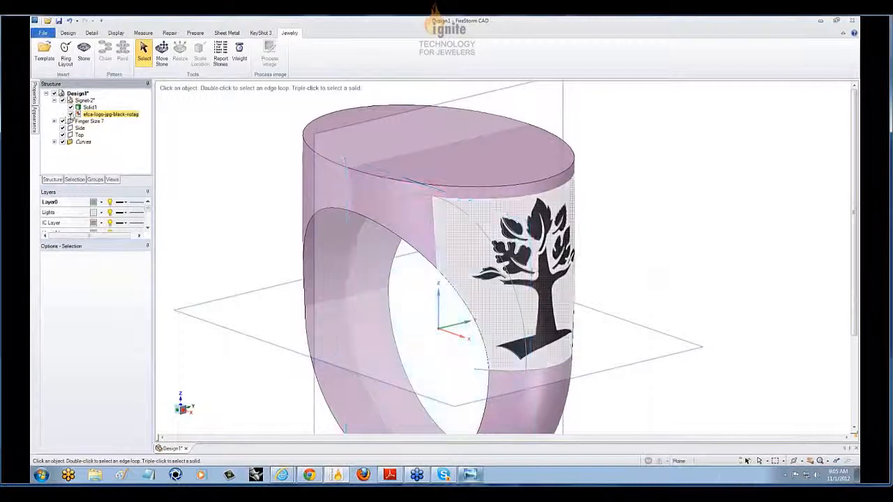
{"action": "middle_click_drag", "start_coordinate": [601, 281], "coordinate": [498, 262]}
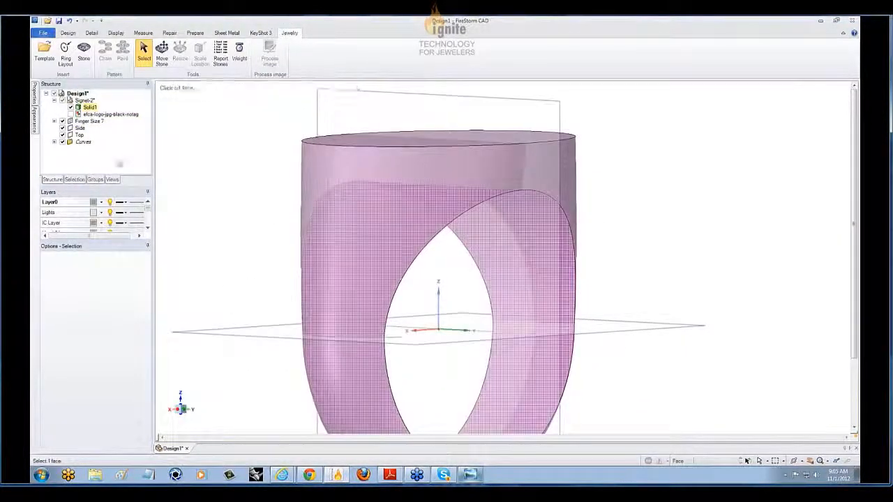
{"action": "left_click", "coordinate": [62, 101]}
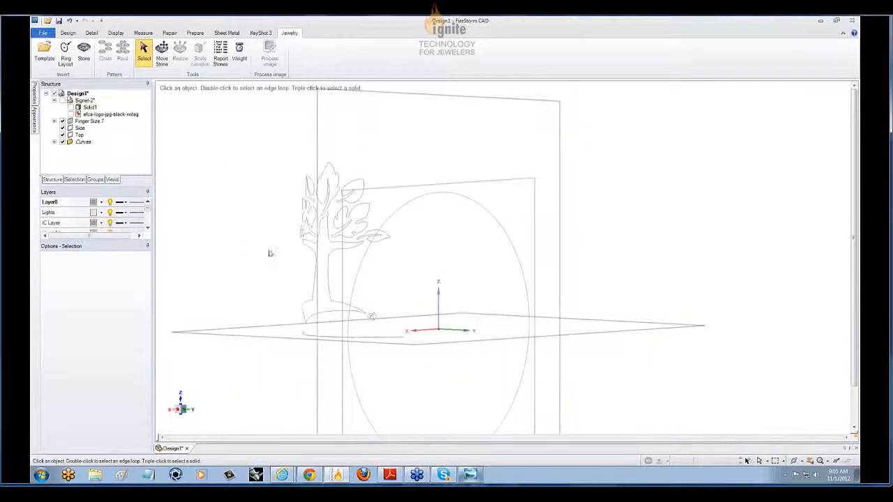
Delete the row of stray traced curves beneath the tree's base
{"action": "middle_click_drag", "start_coordinate": [270, 254], "coordinate": [317, 273]}
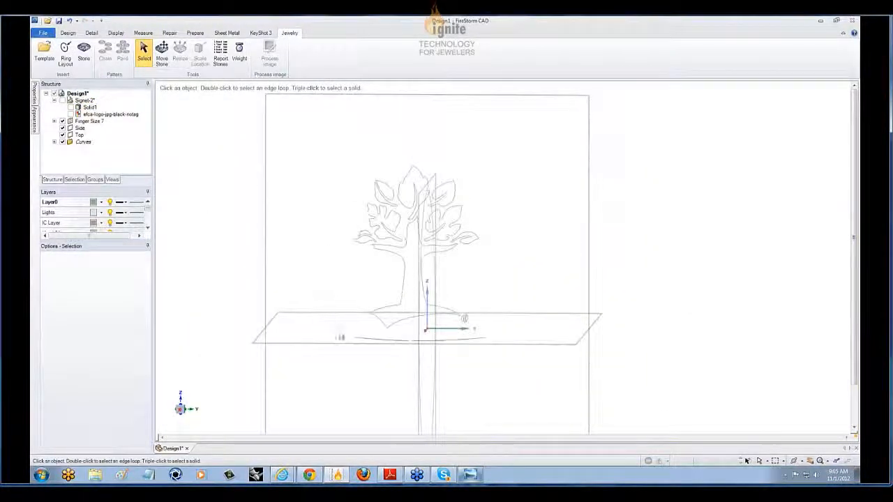
{"action": "left_click_drag", "start_coordinate": [340, 336], "coordinate": [513, 367]}
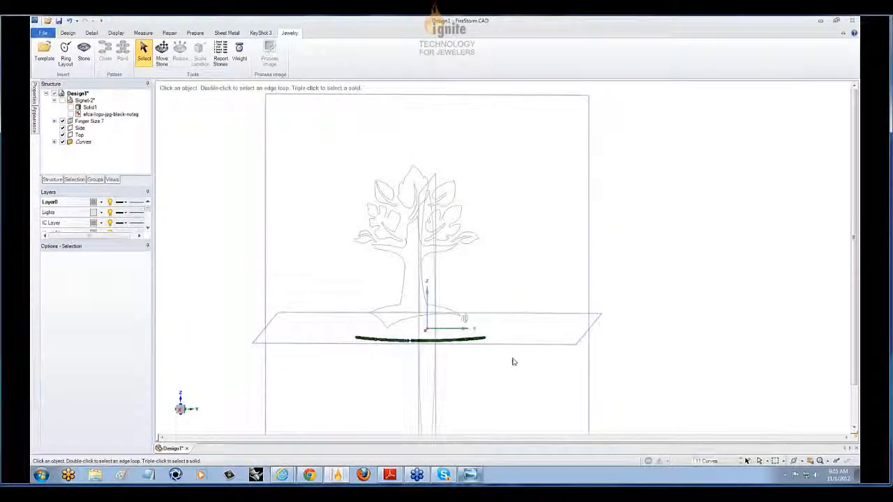
{"action": "key", "text": "Delete"}
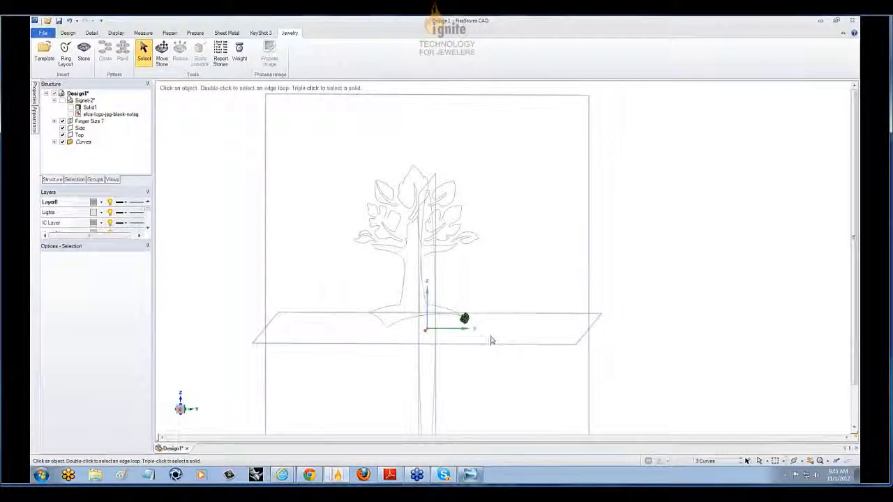
Examine the outline of the tree's central leaf and select a curve point on its upper left edge
{"action": "scroll", "coordinate": [420, 184], "scroll_direction": "up", "scroll_amount": 5}
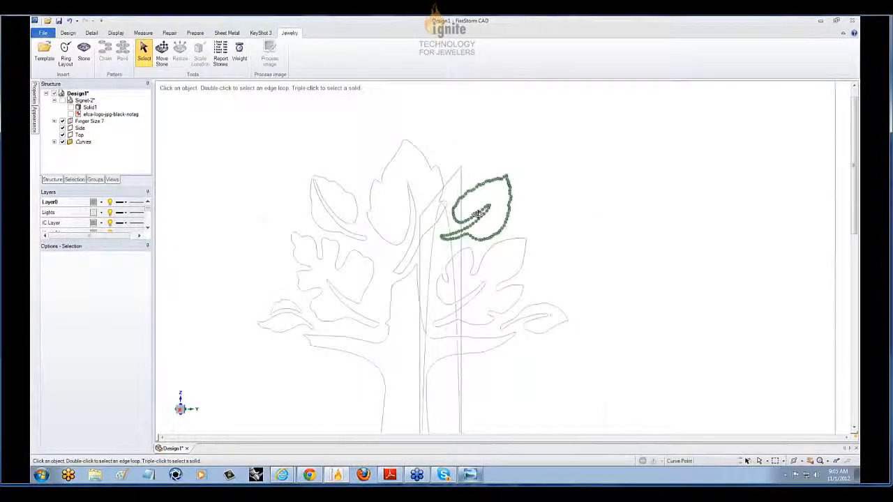
{"action": "middle_click_drag", "start_coordinate": [479, 214], "coordinate": [435, 172]}
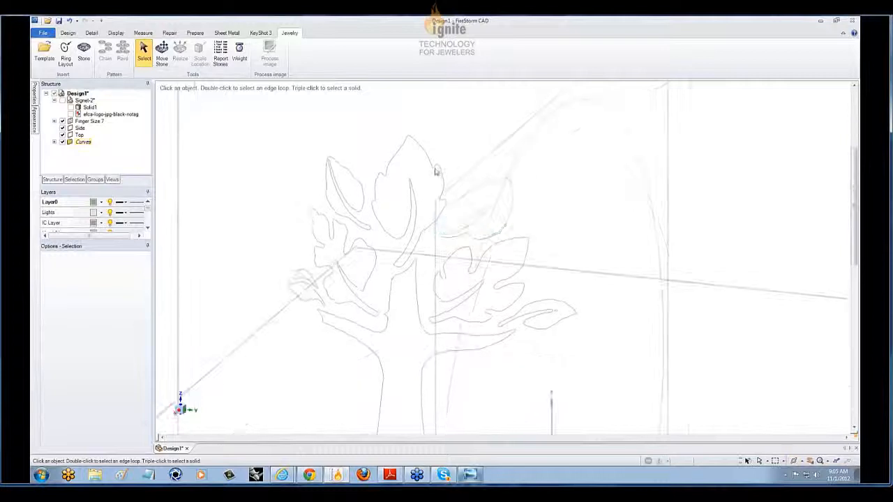
{"action": "scroll", "coordinate": [431, 165], "scroll_direction": "up", "scroll_amount": 3}
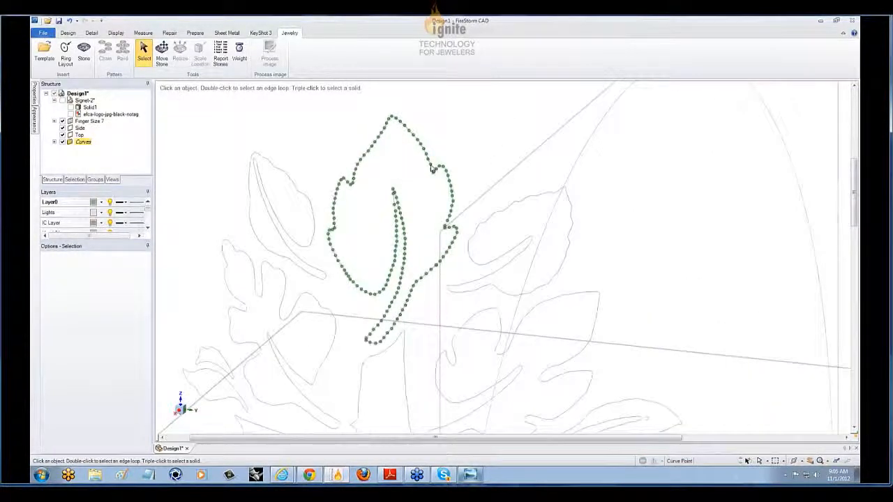
{"action": "left_click", "coordinate": [372, 149]}
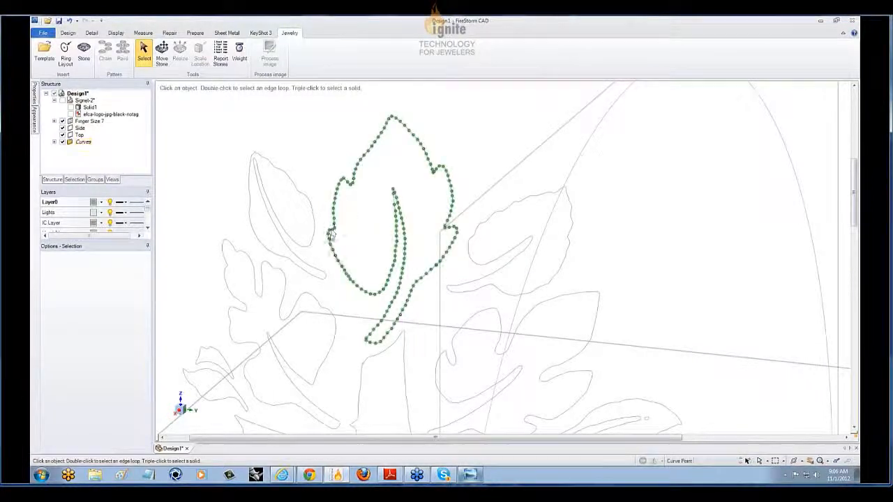
{"action": "scroll", "coordinate": [367, 142], "scroll_direction": "up", "scroll_amount": 3}
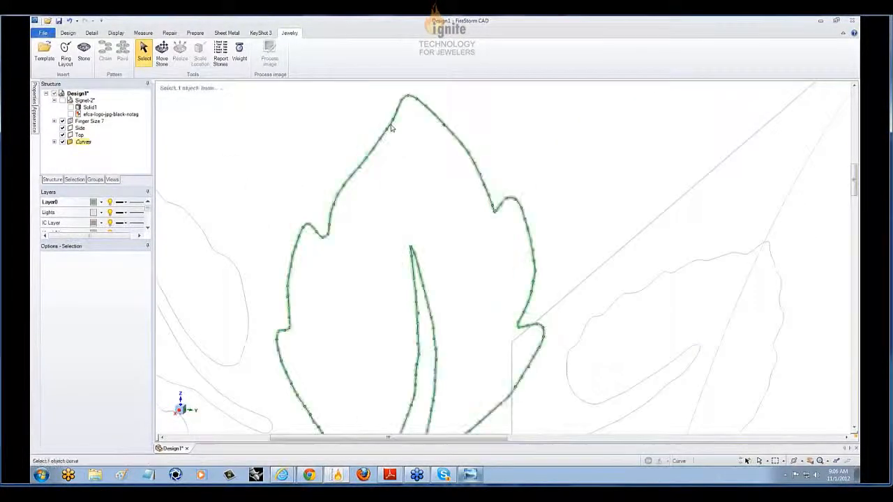
{"action": "left_click", "coordinate": [366, 158]}
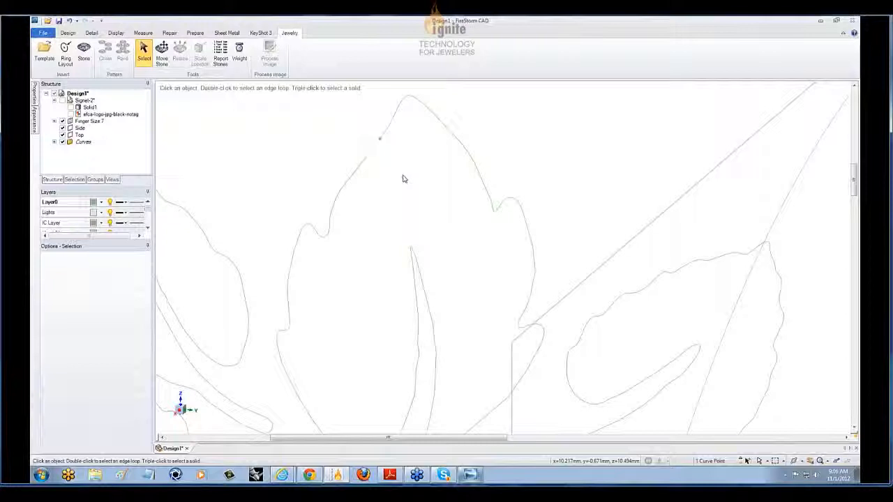
Fill the closed outline of the tree's central leaf to make it a surface
{"action": "left_click", "coordinate": [388, 134]}
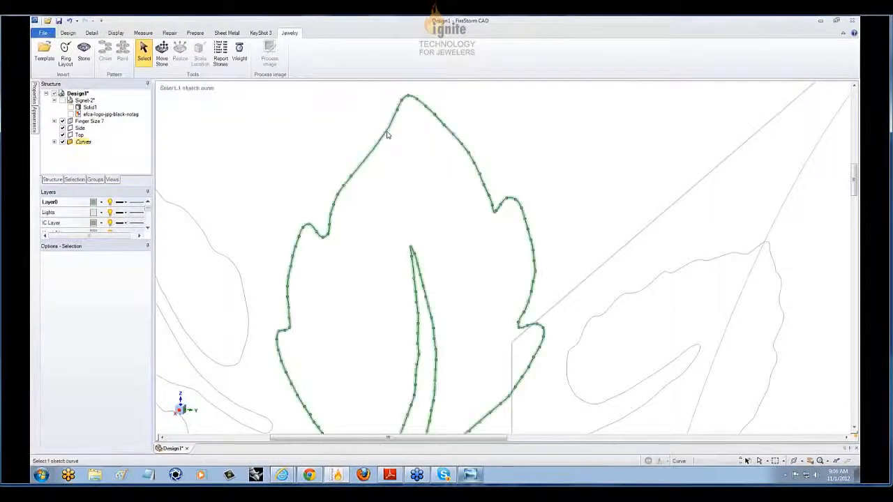
{"action": "scroll", "coordinate": [393, 169], "scroll_direction": "down", "scroll_amount": 3}
{"action": "mouse_move", "coordinate": [548, 219]}
{"action": "middle_mouse_down"}
{"action": "mouse_move", "coordinate": [533, 225]}
{"action": "mouse_move", "coordinate": [528, 216]}
{"action": "mouse_move", "coordinate": [531, 240]}
{"action": "mouse_move", "coordinate": [566, 231]}
{"action": "mouse_move", "coordinate": [589, 243]}
{"action": "mouse_move", "coordinate": [585, 257]}
{"action": "middle_mouse_up"}
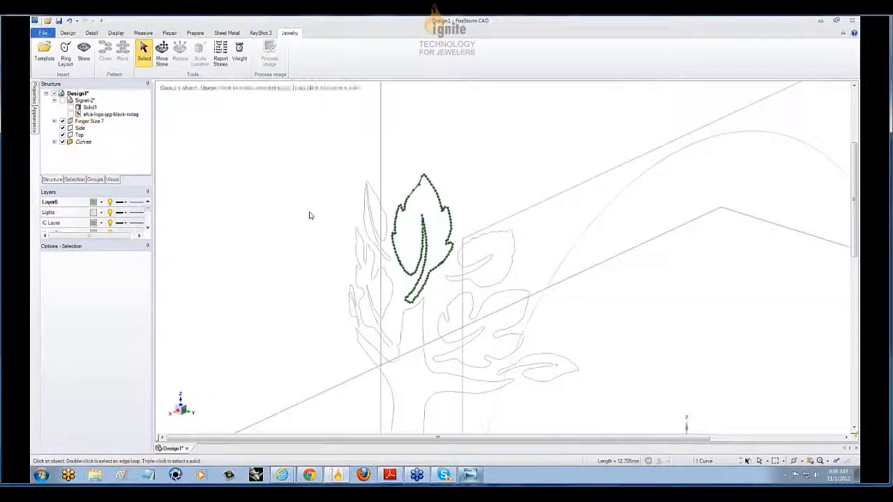
{"action": "left_click", "coordinate": [311, 216]}
{"action": "left_click", "coordinate": [419, 191]}
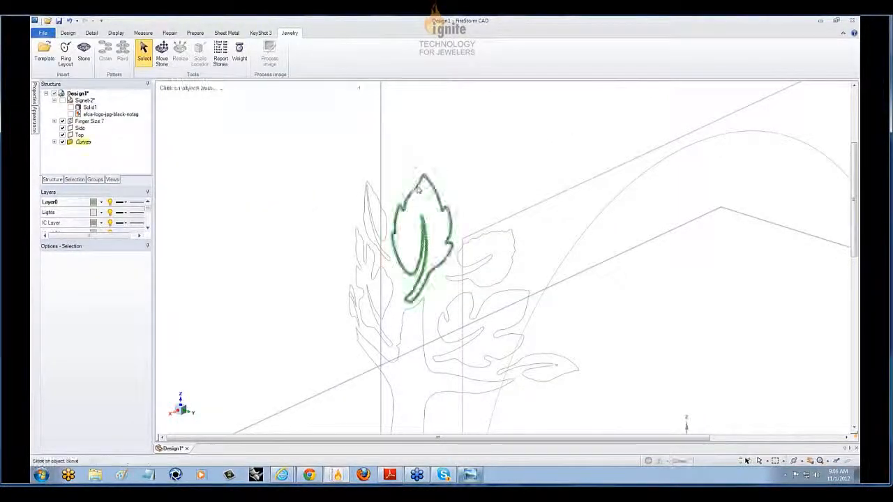
{"action": "left_click", "coordinate": [470, 182]}
{"action": "left_click", "coordinate": [420, 188]}
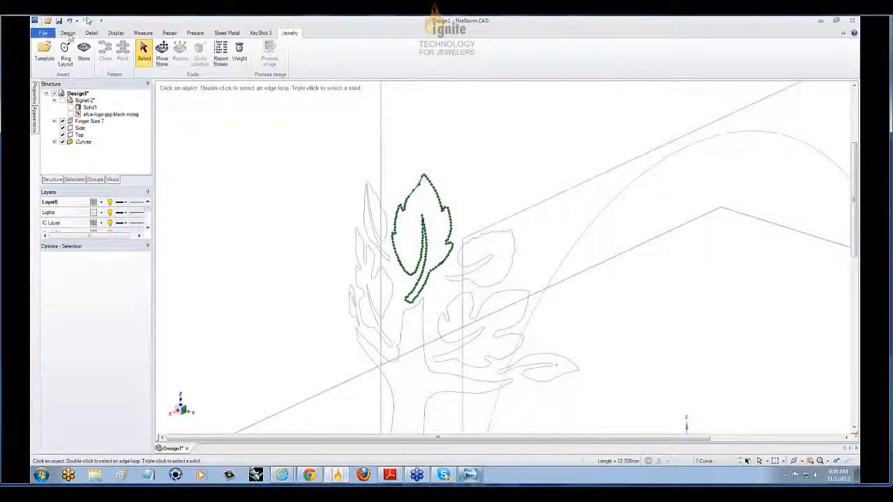
{"action": "left_click", "coordinate": [68, 32]}
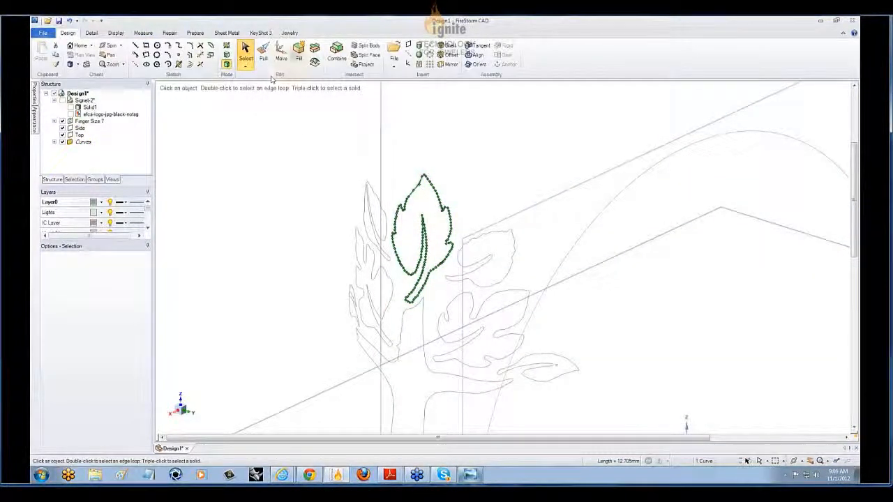
{"action": "left_click", "coordinate": [299, 52]}
{"action": "left_click", "coordinate": [440, 214]}
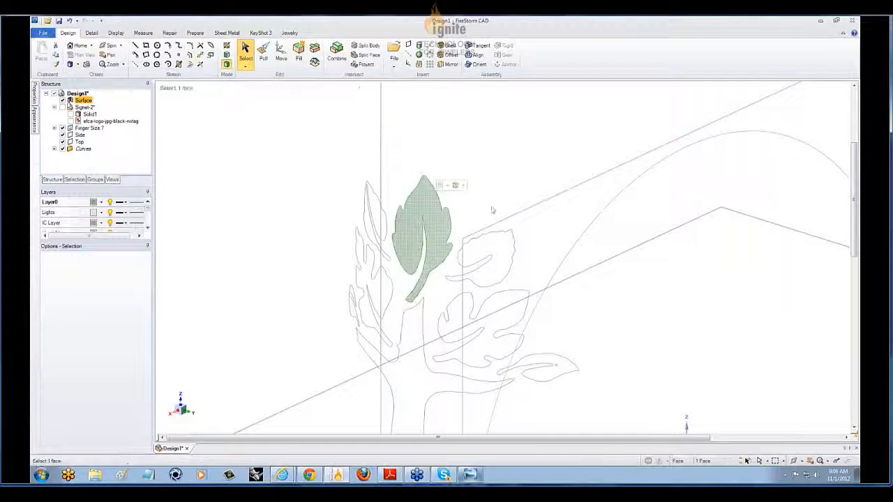
Reshape the tip of the small leaf left of the central leaf by moving the curve points of its outline
{"action": "middle_click_drag", "start_coordinate": [454, 183], "coordinate": [535, 192]}
{"action": "scroll", "coordinate": [333, 201], "scroll_direction": "up", "scroll_amount": 3}
{"action": "mouse_move", "coordinate": [333, 201]}
{"action": "middle_mouse_down"}
{"action": "mouse_move", "coordinate": [367, 195]}
{"action": "mouse_move", "coordinate": [456, 226]}
{"action": "mouse_move", "coordinate": [309, 207]}
{"action": "mouse_move", "coordinate": [367, 220]}
{"action": "mouse_move", "coordinate": [361, 216]}
{"action": "middle_mouse_up"}
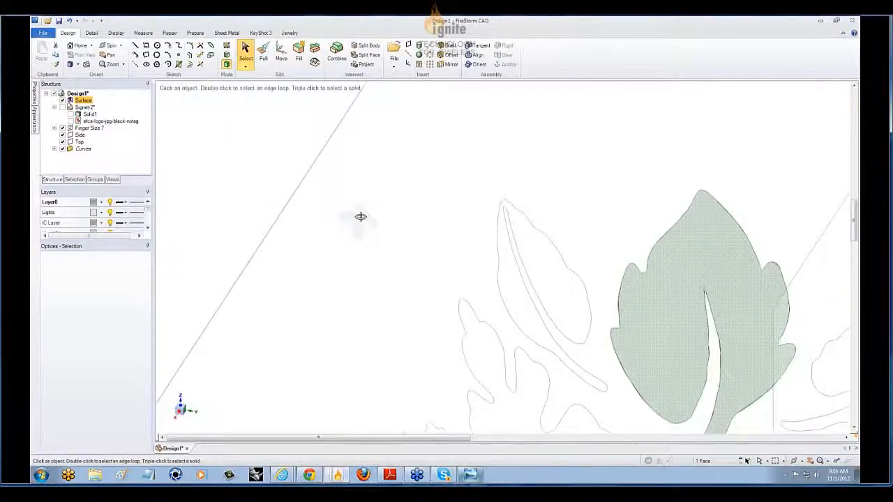
{"action": "left_click", "coordinate": [508, 200]}
{"action": "scroll", "coordinate": [510, 202], "scroll_direction": "up", "scroll_amount": 3}
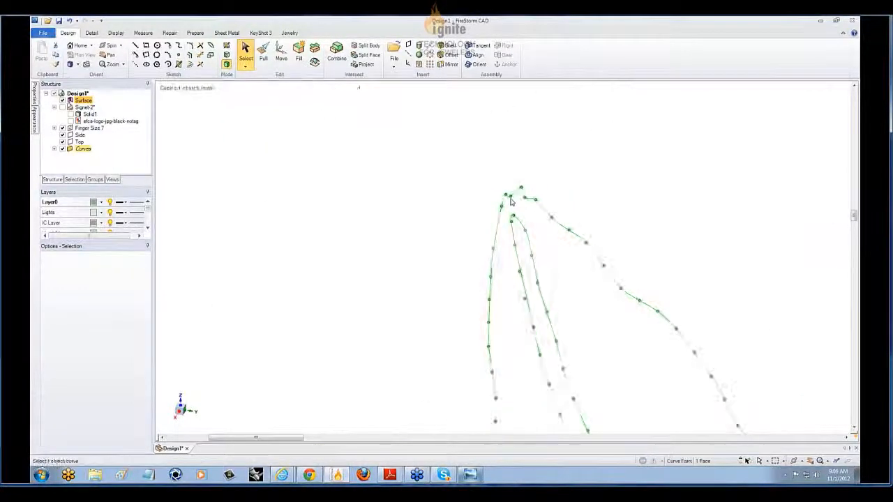
{"action": "left_click", "coordinate": [510, 198]}
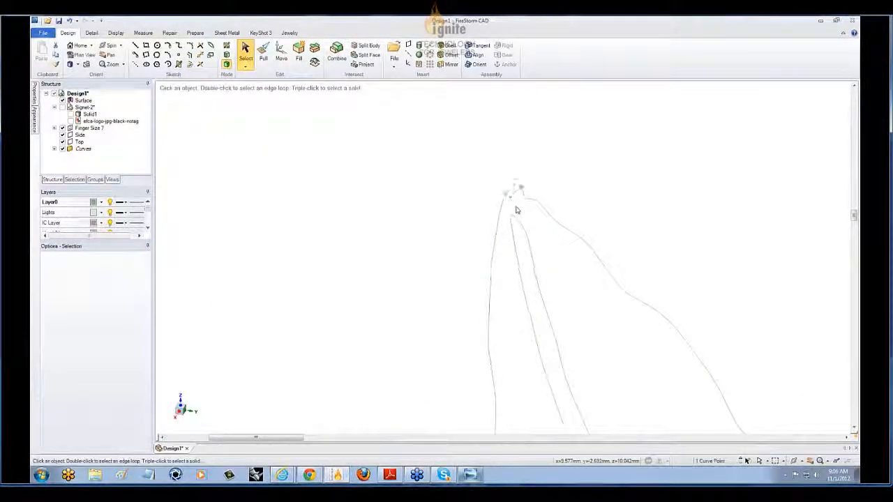
{"action": "left_click_drag", "start_coordinate": [521, 189], "coordinate": [526, 203]}
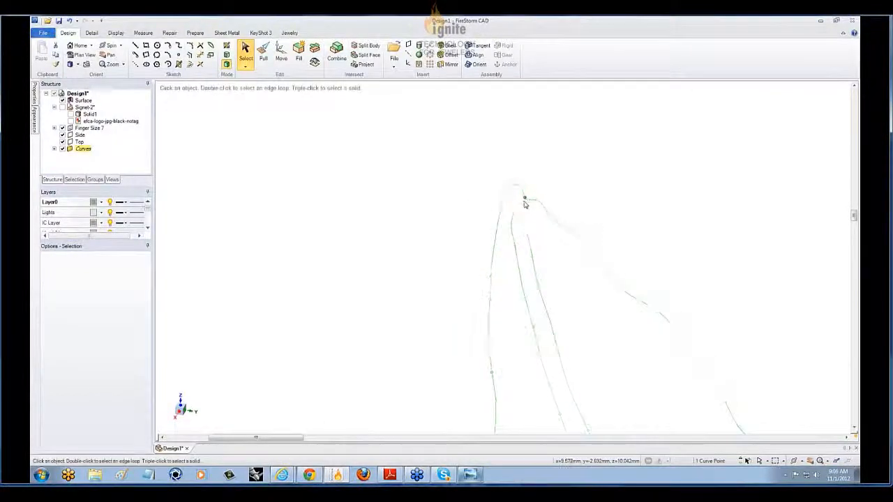
{"action": "scroll", "coordinate": [517, 208], "scroll_direction": "down", "scroll_amount": 2}
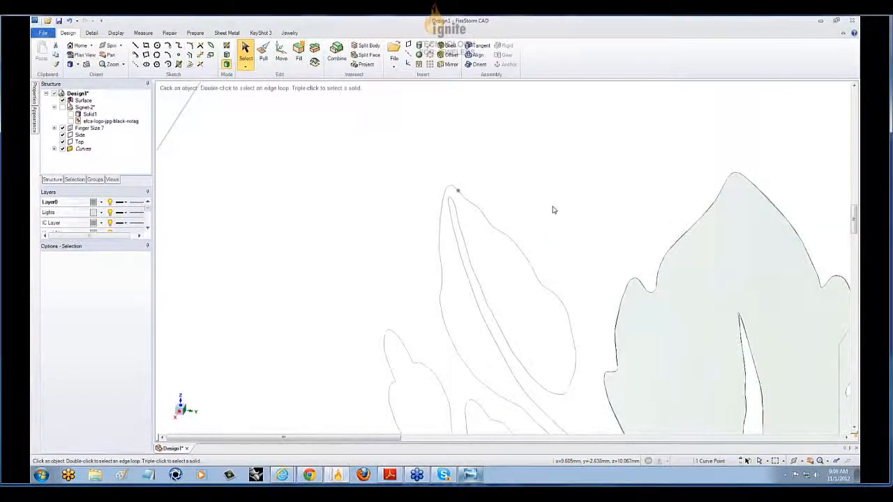
{"action": "scroll", "coordinate": [555, 211], "scroll_direction": "down", "scroll_amount": 2}
Fill the outline of the small leaf left of the central leaf and pull the surface into a thin solid
{"action": "left_click", "coordinate": [426, 185]}
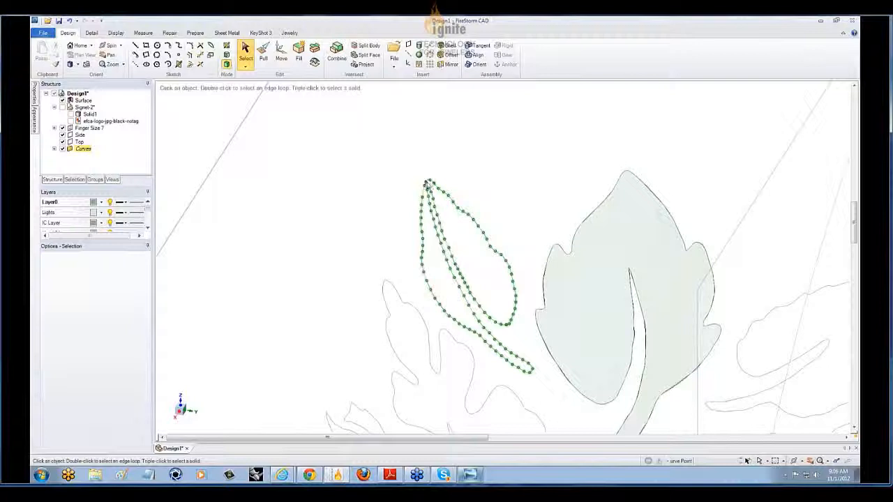
{"action": "left_click", "coordinate": [299, 50]}
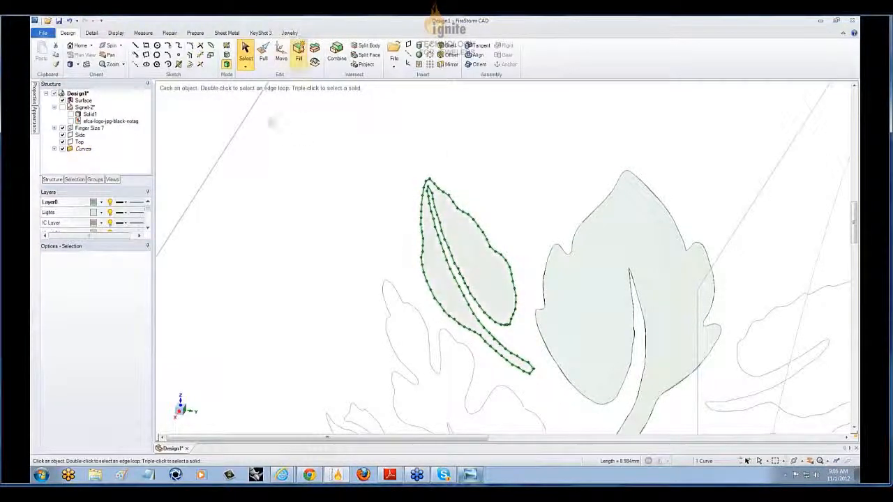
{"action": "left_click", "coordinate": [263, 52]}
{"action": "middle_click_drag", "start_coordinate": [446, 125], "coordinate": [391, 130]}
{"action": "left_click", "coordinate": [284, 283]}
{"action": "middle_click_drag", "start_coordinate": [285, 282], "coordinate": [491, 225]}
{"action": "left_click_drag", "start_coordinate": [359, 237], "coordinate": [346, 235]}
{"action": "left_click", "coordinate": [346, 236]}
Colour the thin solid of the small leaf left of the central leaf bright green
{"action": "scroll", "coordinate": [340, 201], "scroll_direction": "down", "scroll_amount": 3}
{"action": "middle_click_drag", "start_coordinate": [339, 202], "coordinate": [361, 259]}
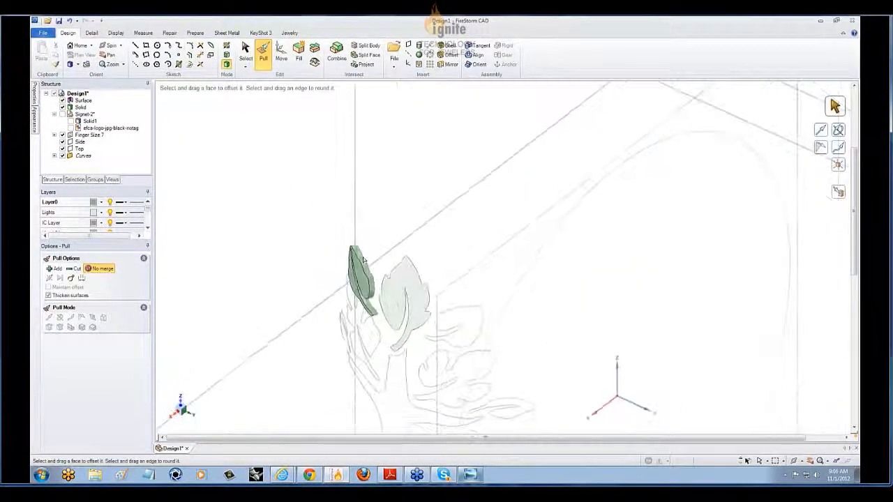
{"action": "scroll", "coordinate": [361, 263], "scroll_direction": "up", "scroll_amount": 4}
{"action": "left_click", "coordinate": [360, 286]}
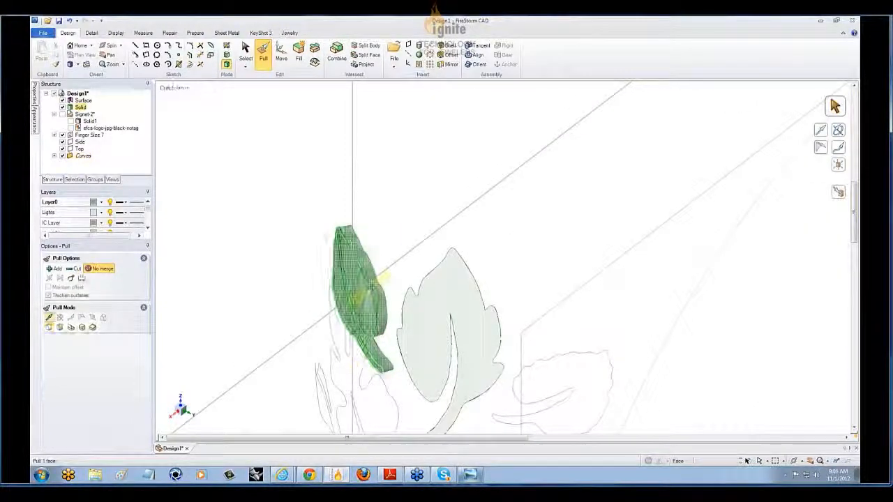
{"action": "triple_click", "coordinate": [374, 287]}
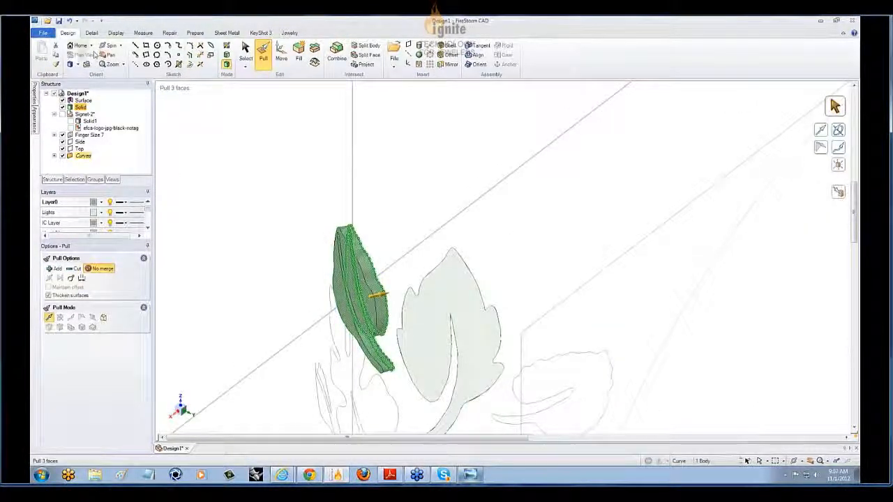
{"action": "left_click", "coordinate": [114, 33]}
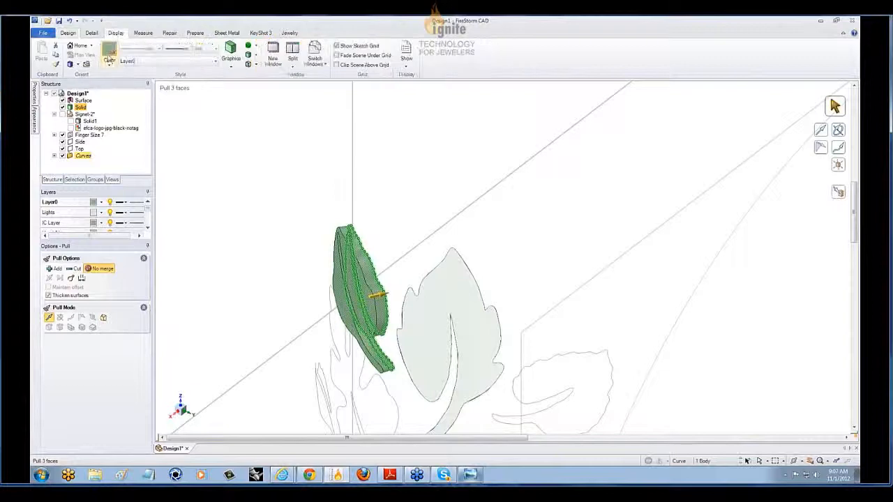
{"action": "left_click", "coordinate": [110, 53]}
{"action": "left_click", "coordinate": [132, 166]}
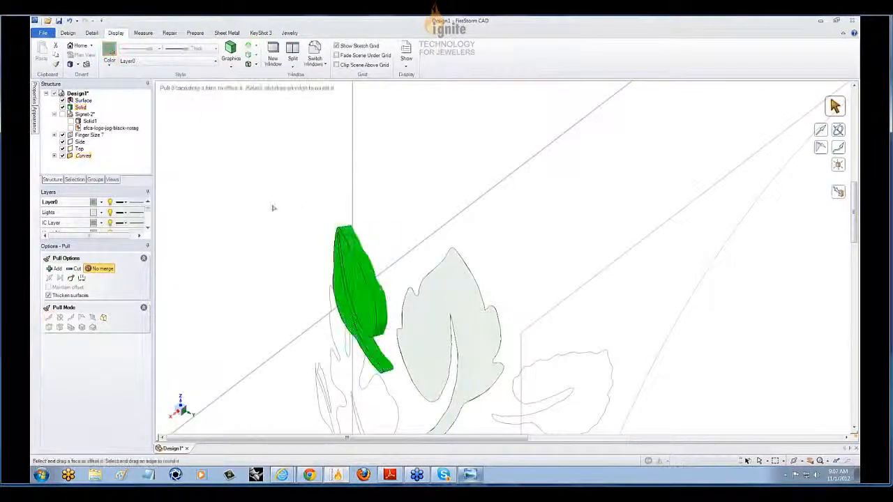
Show the Signet-2 ring component again and hide the efca-logo image wrapped on its side face
{"action": "left_click", "coordinate": [62, 114]}
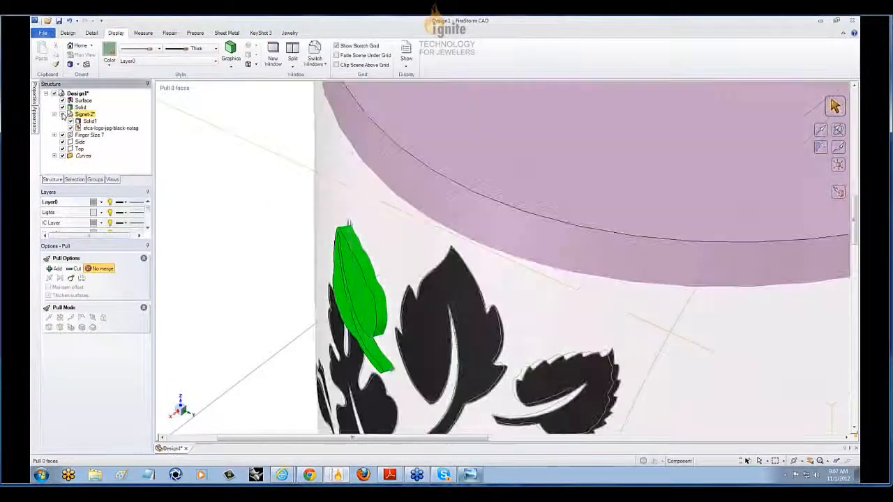
{"action": "left_click", "coordinate": [91, 128]}
{"action": "scroll", "coordinate": [321, 201], "scroll_direction": "down", "scroll_amount": 4}
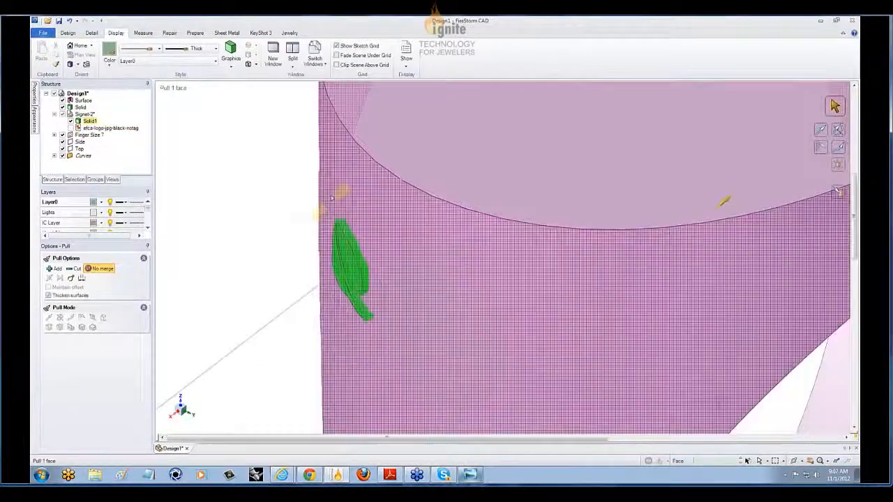
{"action": "middle_click_drag", "start_coordinate": [321, 202], "coordinate": [331, 221]}
{"action": "scroll", "coordinate": [290, 247], "scroll_direction": "down", "scroll_amount": 3}
{"action": "middle_click_drag", "start_coordinate": [267, 263], "coordinate": [274, 242]}
{"action": "scroll", "coordinate": [366, 210], "scroll_direction": "up", "scroll_amount": 2}
{"action": "scroll", "coordinate": [359, 206], "scroll_direction": "up", "scroll_amount": 2}
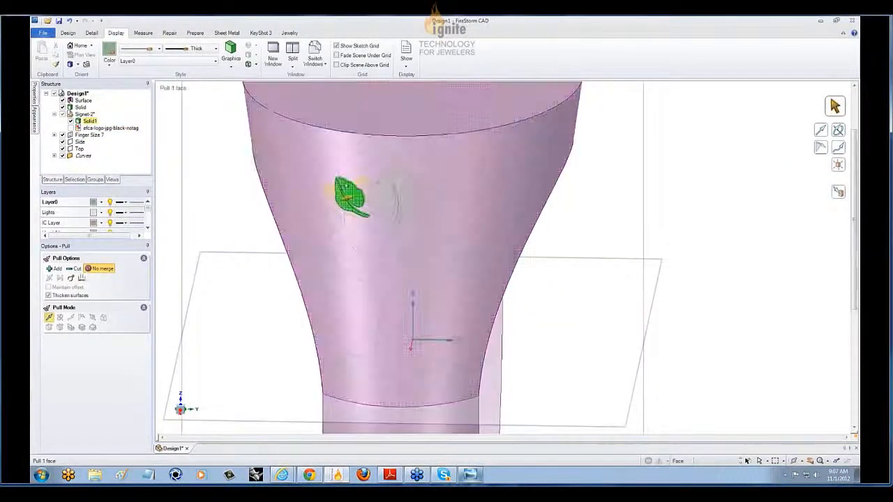
Examine how the raised green leaf sits on the ring's curved side face from close up and from the side
{"action": "left_click", "coordinate": [355, 197]}
{"action": "scroll", "coordinate": [346, 197], "scroll_direction": "up", "scroll_amount": 3}
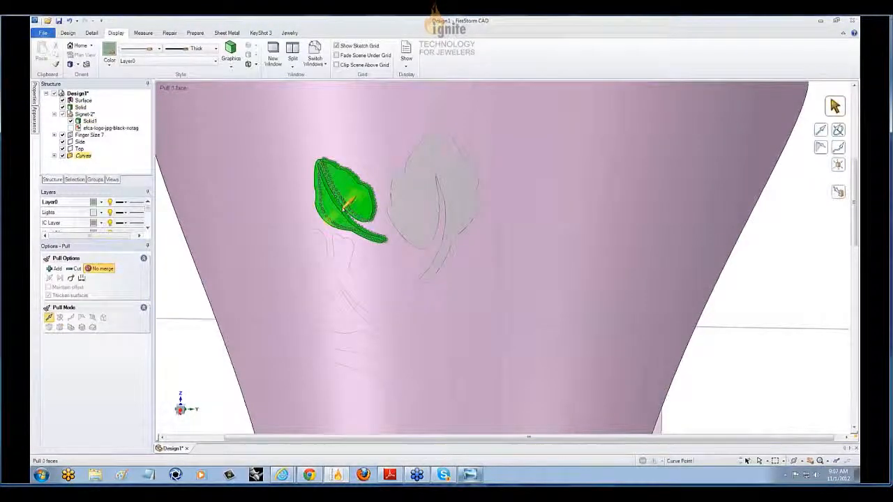
{"action": "scroll", "coordinate": [351, 215], "scroll_direction": "down", "scroll_amount": 4}
{"action": "middle_click_drag", "start_coordinate": [352, 215], "coordinate": [609, 235]}
{"action": "left_click", "coordinate": [562, 237]}
{"action": "scroll", "coordinate": [608, 235], "scroll_direction": "up", "scroll_amount": 2}
{"action": "scroll", "coordinate": [588, 235], "scroll_direction": "down", "scroll_amount": 2}
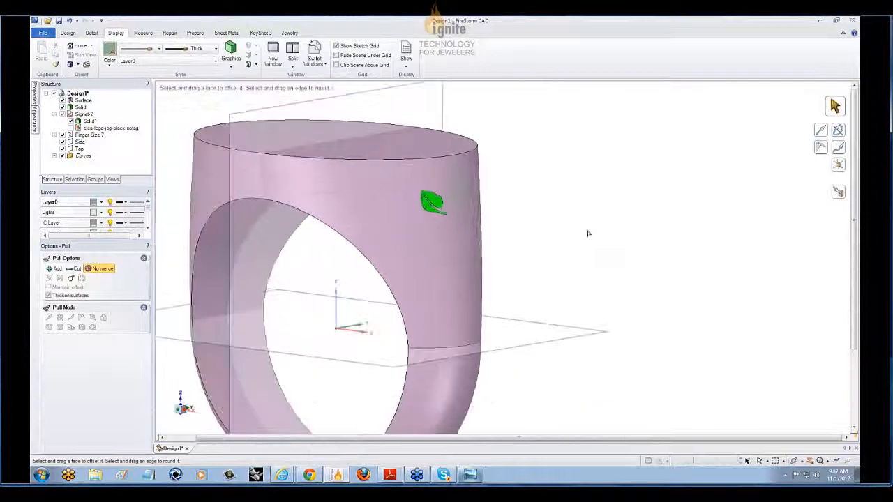
{"action": "middle_click_drag", "start_coordinate": [589, 233], "coordinate": [656, 222]}
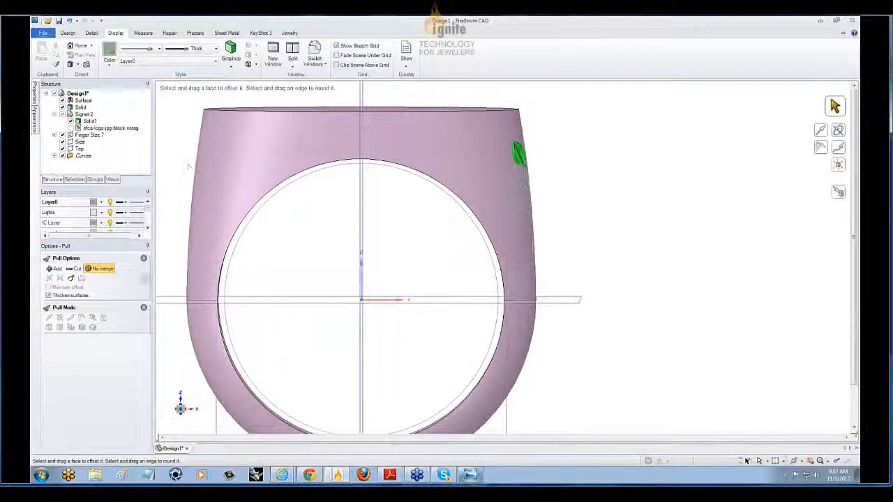
Examine the ring's front profile and inspect its upper and lower outer faces
{"action": "left_click", "coordinate": [447, 164]}
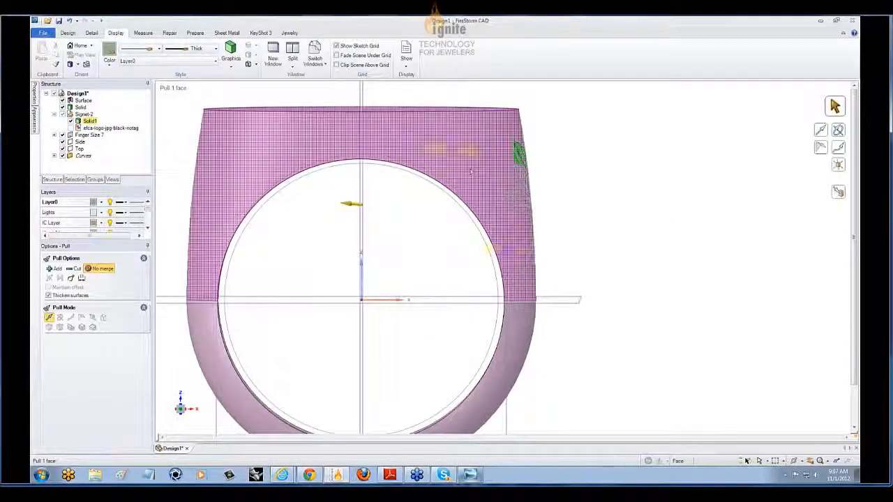
{"action": "left_click", "coordinate": [335, 274]}
{"action": "left_click", "coordinate": [450, 165]}
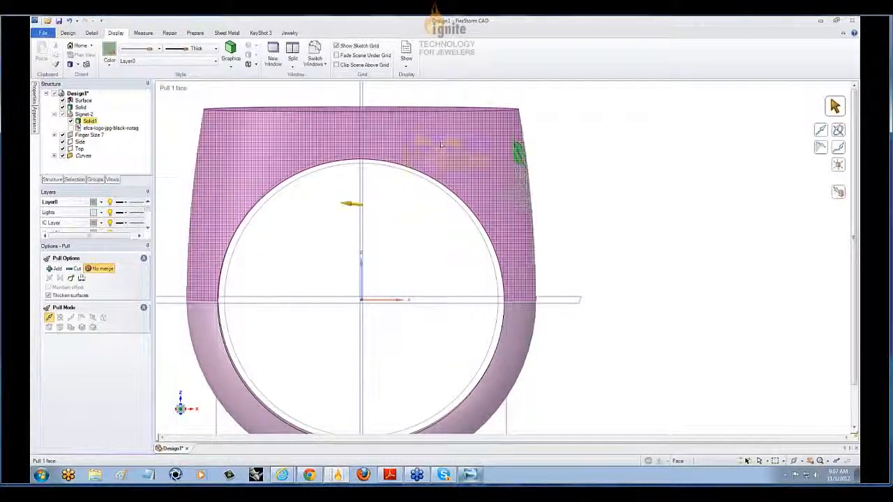
{"action": "left_click", "coordinate": [521, 329]}
{"action": "left_click", "coordinate": [376, 349]}
{"action": "left_click", "coordinate": [222, 362]}
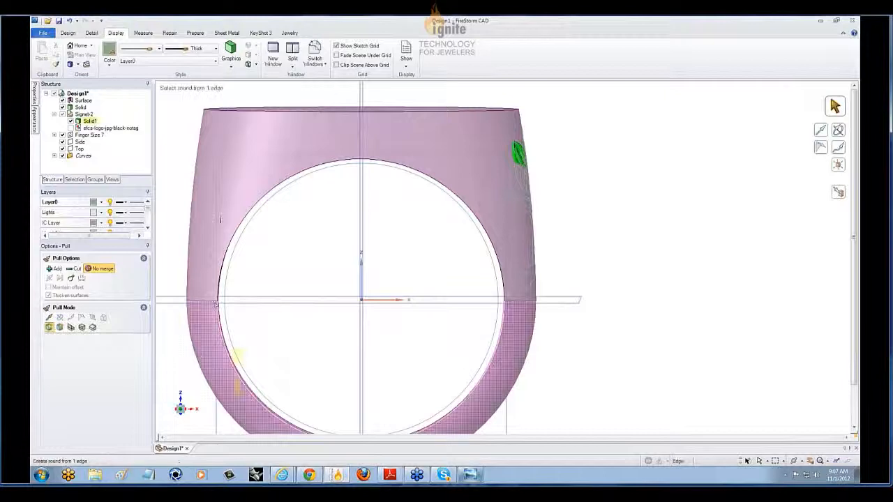
{"action": "left_click", "coordinate": [221, 218]}
{"action": "left_click", "coordinate": [684, 239]}
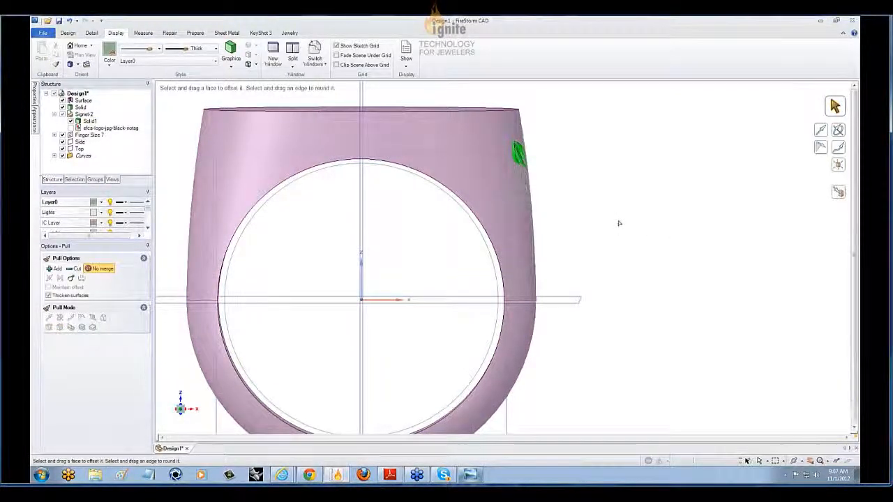
Inspect the green leaf and the central leaf outline on the ring's shoulder from several angles
{"action": "scroll", "coordinate": [622, 225], "scroll_direction": "down", "scroll_amount": 1}
{"action": "middle_click_drag", "start_coordinate": [622, 226], "coordinate": [497, 272]}
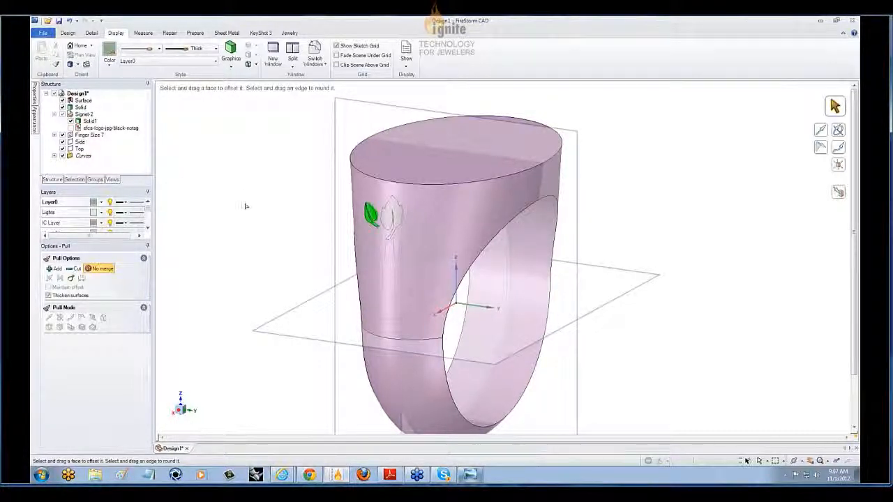
{"action": "middle_click_drag", "start_coordinate": [244, 206], "coordinate": [234, 170]}
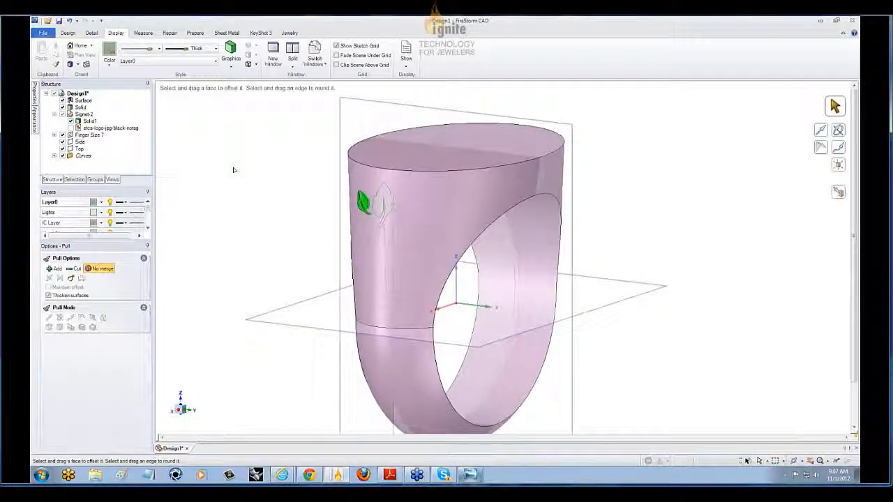
{"action": "scroll", "coordinate": [276, 165], "scroll_direction": "down", "scroll_amount": 1}
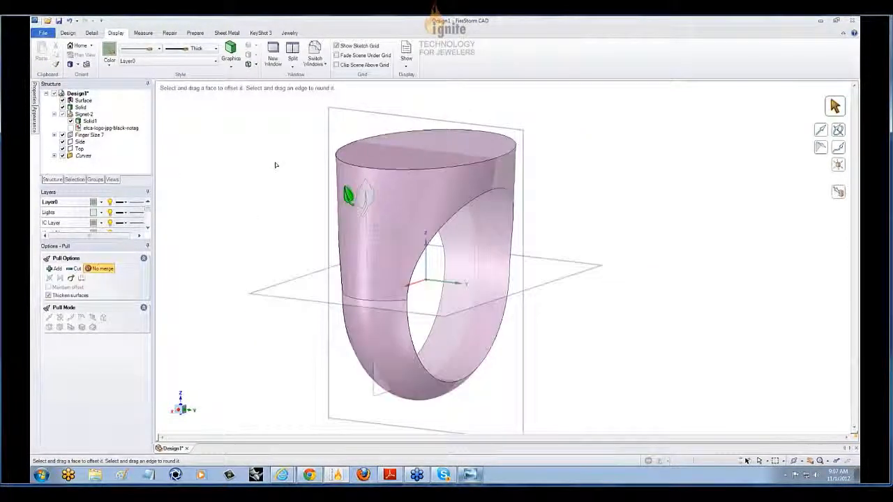
{"action": "scroll", "coordinate": [258, 181], "scroll_direction": "up", "scroll_amount": 1}
{"action": "middle_click_drag", "start_coordinate": [254, 187], "coordinate": [250, 205]}
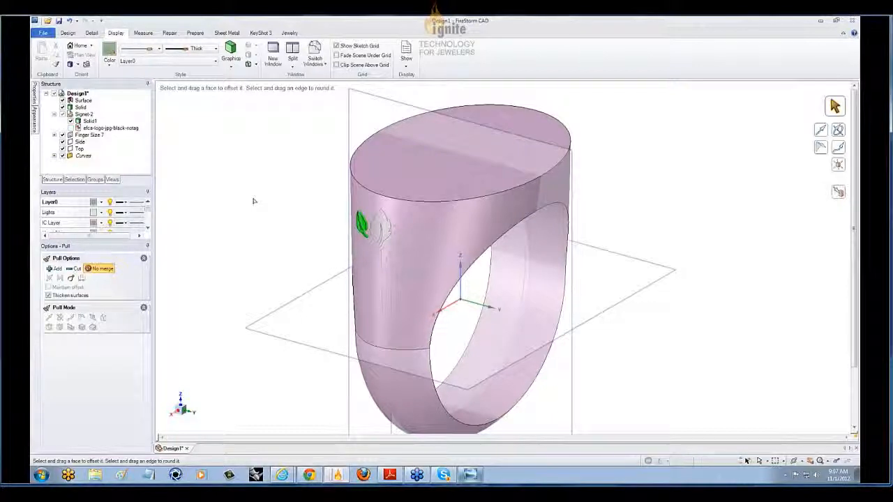
{"action": "left_click", "coordinate": [383, 226]}
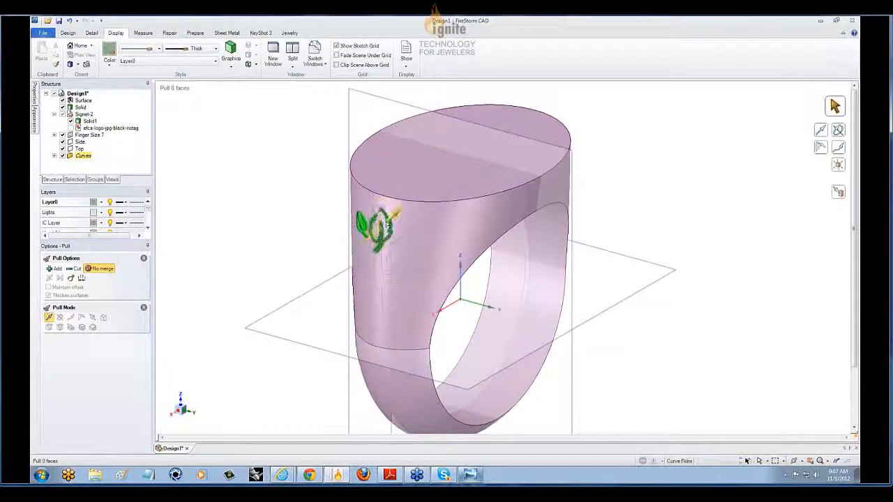
{"action": "scroll", "coordinate": [355, 246], "scroll_direction": "up", "scroll_amount": 3}
{"action": "scroll", "coordinate": [255, 255], "scroll_direction": "up", "scroll_amount": 2}
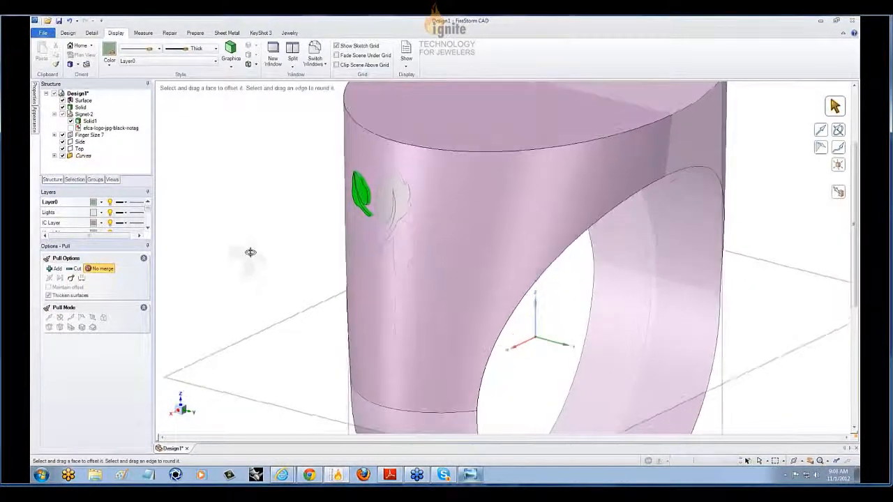
Close the current design without saving it and create a new empty design
{"action": "left_click", "coordinate": [44, 33]}
{"action": "left_click", "coordinate": [56, 178]}
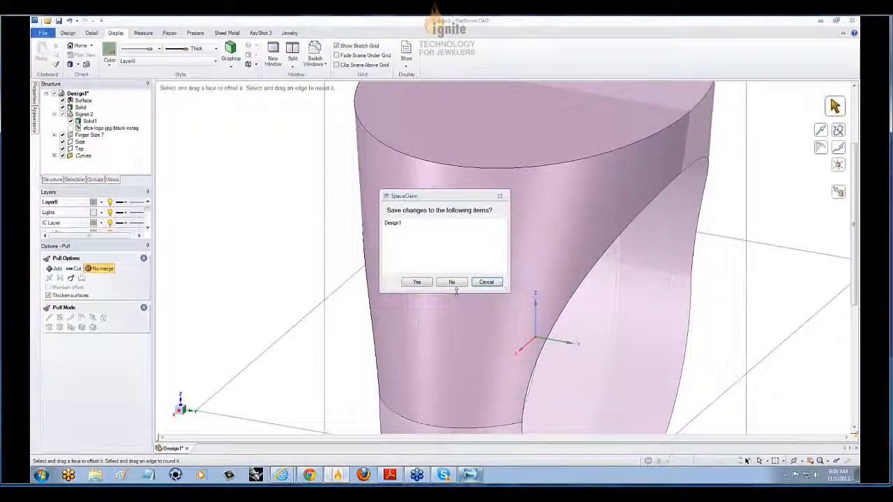
{"action": "left_click", "coordinate": [452, 281]}
{"action": "left_click", "coordinate": [43, 33]}
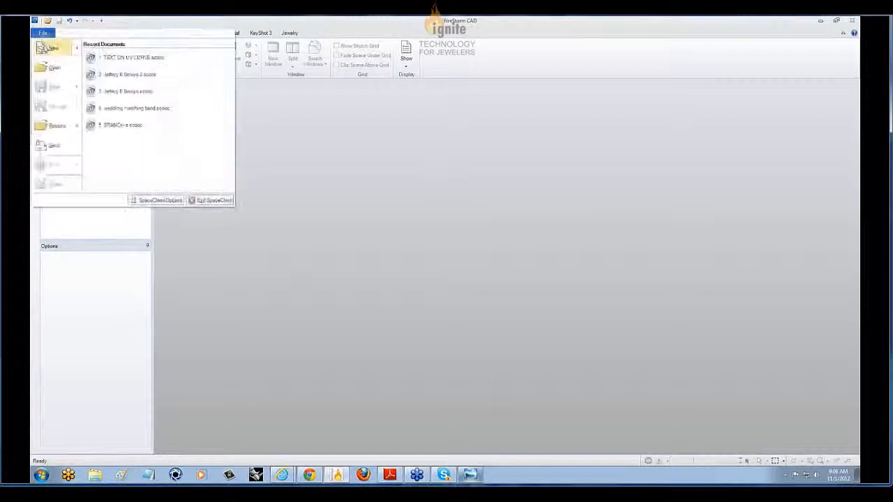
{"action": "mouse_move", "coordinate": [44, 46]}
{"action": "left_click", "coordinate": [105, 60]}
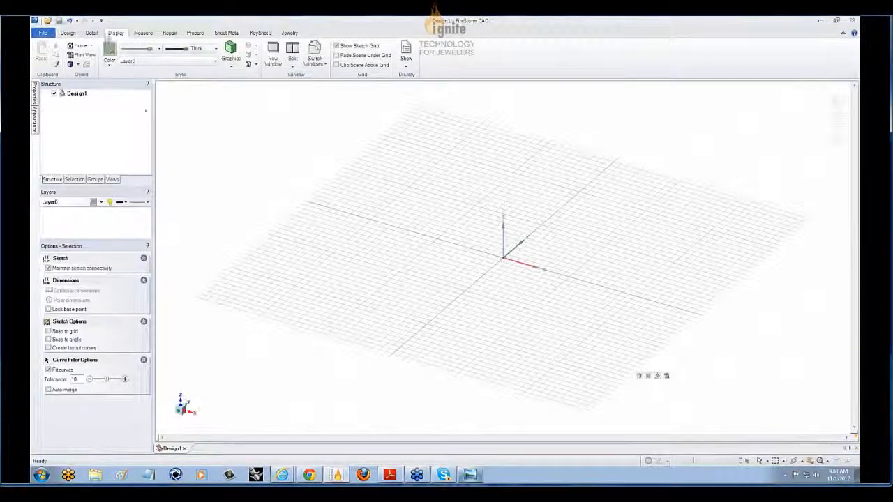
Insert the Signet-2 ring from the Signet folder of the jewelry template library
{"action": "left_click", "coordinate": [289, 33]}
{"action": "left_click", "coordinate": [44, 50]}
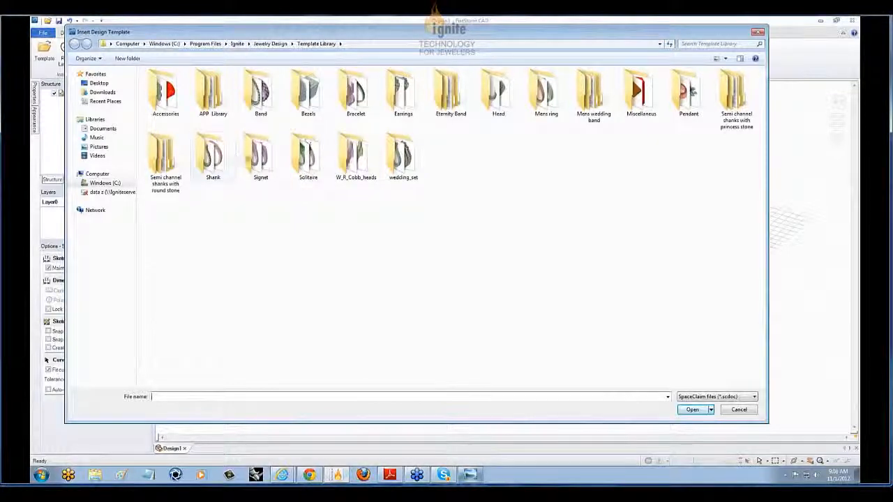
{"action": "double_click", "coordinate": [261, 155]}
{"action": "double_click", "coordinate": [201, 86]}
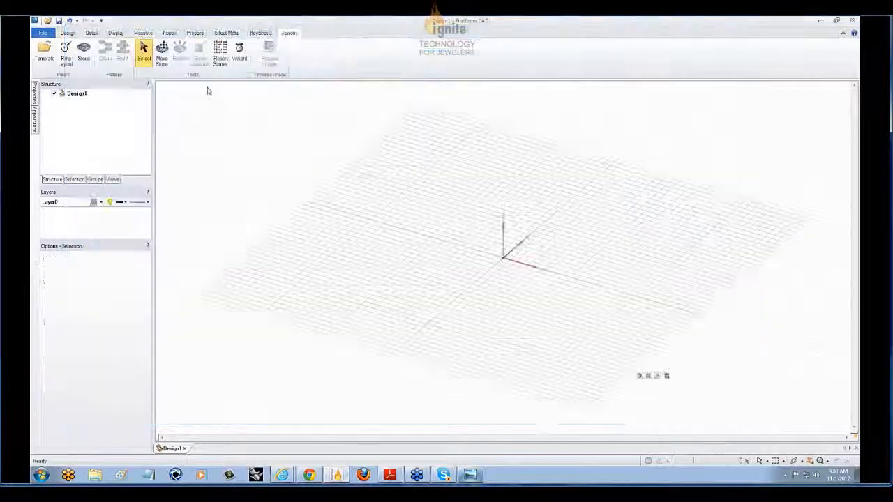
{"action": "left_click", "coordinate": [347, 275]}
{"action": "middle_click_drag", "start_coordinate": [347, 275], "coordinate": [302, 259]}
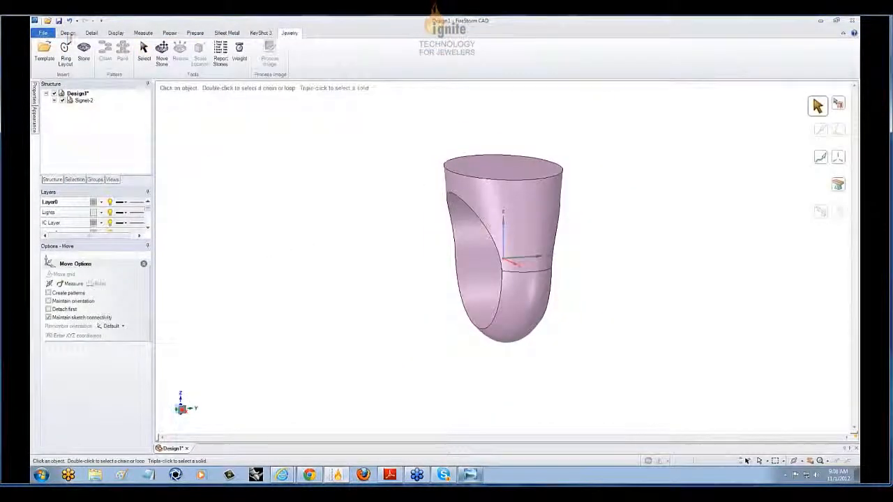
Insert the colour leprechaun image imagesCA0LBDQ3 from the Process Image folder into the design
{"action": "left_click", "coordinate": [68, 33]}
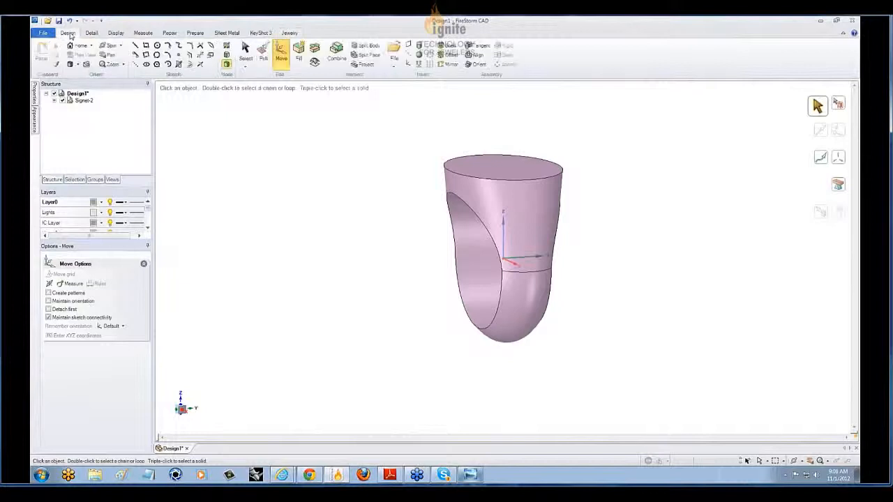
{"action": "left_click", "coordinate": [394, 52]}
{"action": "left_click", "coordinate": [418, 94]}
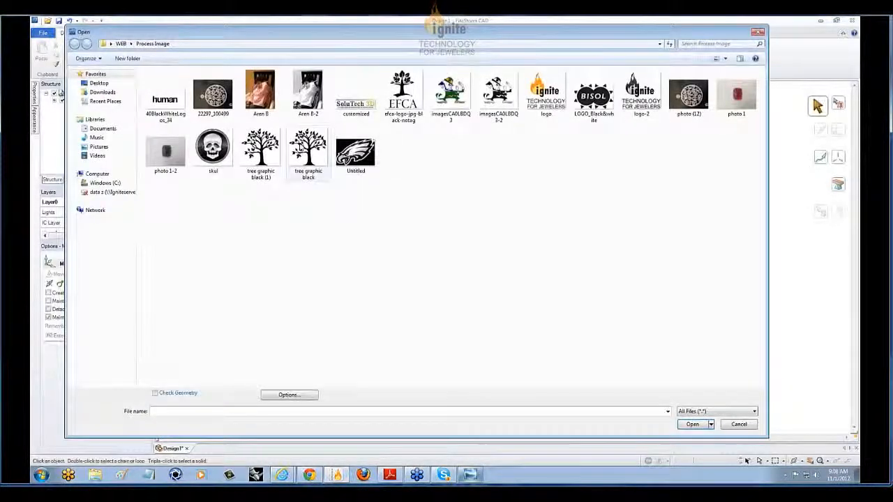
{"action": "left_click", "coordinate": [451, 94]}
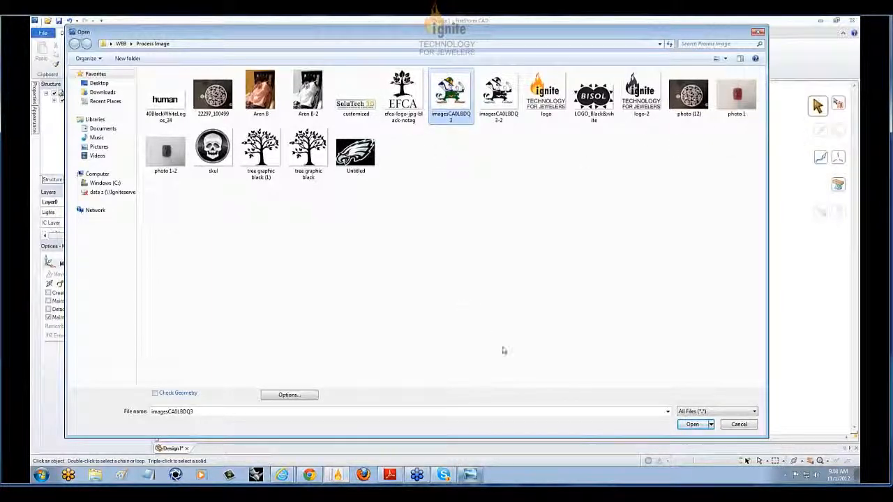
{"action": "left_click", "coordinate": [693, 424]}
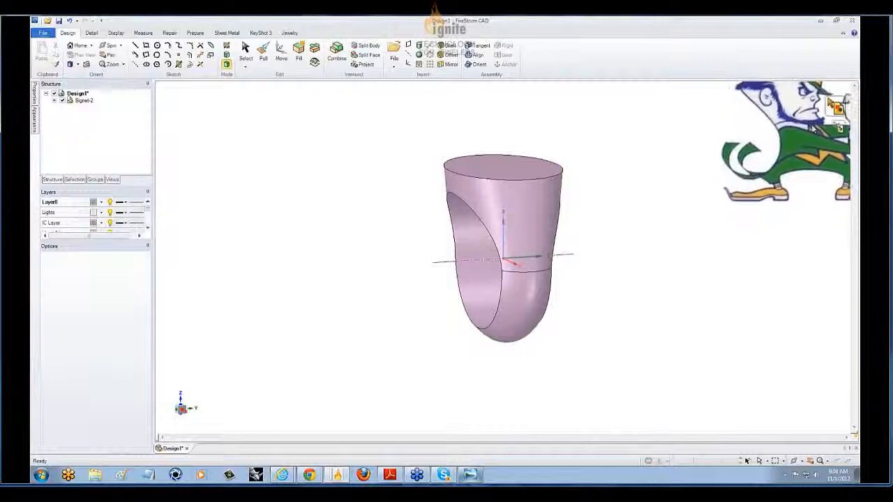
Wrap the leprechaun image onto the signet ring's curved side face, just below the oval top
{"action": "left_click", "coordinate": [837, 128]}
{"action": "scroll", "coordinate": [532, 220], "scroll_direction": "up", "scroll_amount": 3}
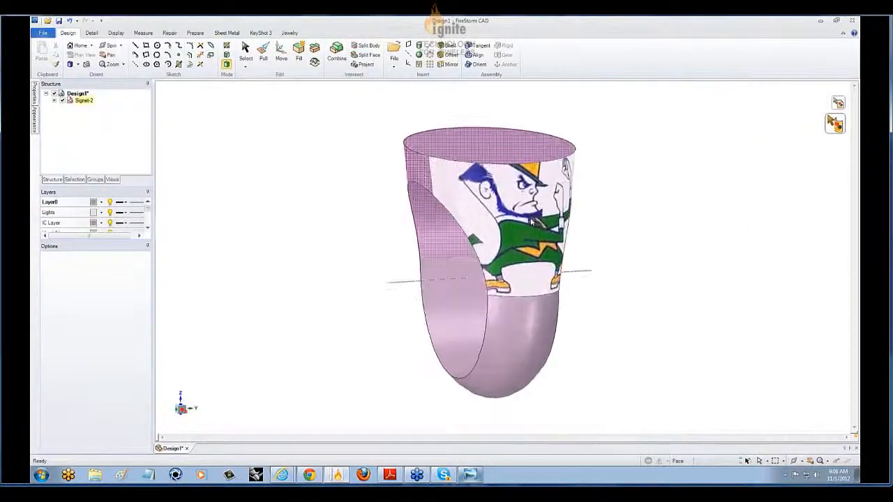
{"action": "scroll", "coordinate": [529, 228], "scroll_direction": "up", "scroll_amount": 1}
{"action": "middle_click_drag", "start_coordinate": [529, 228], "coordinate": [532, 225]}
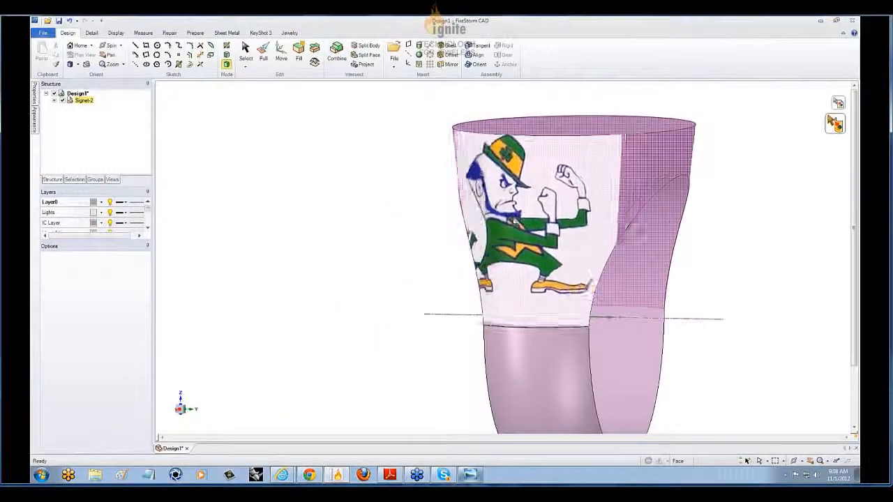
{"action": "scroll", "coordinate": [532, 225], "scroll_direction": "up", "scroll_amount": 1}
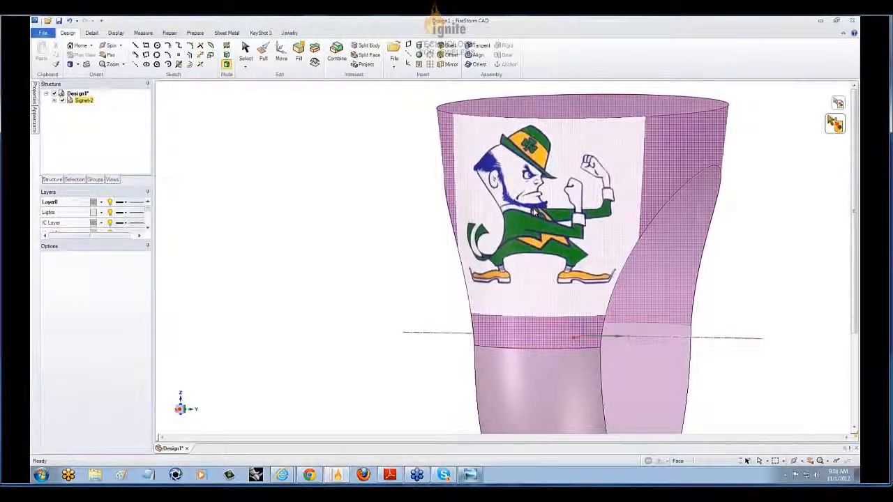
{"action": "left_click", "coordinate": [536, 211]}
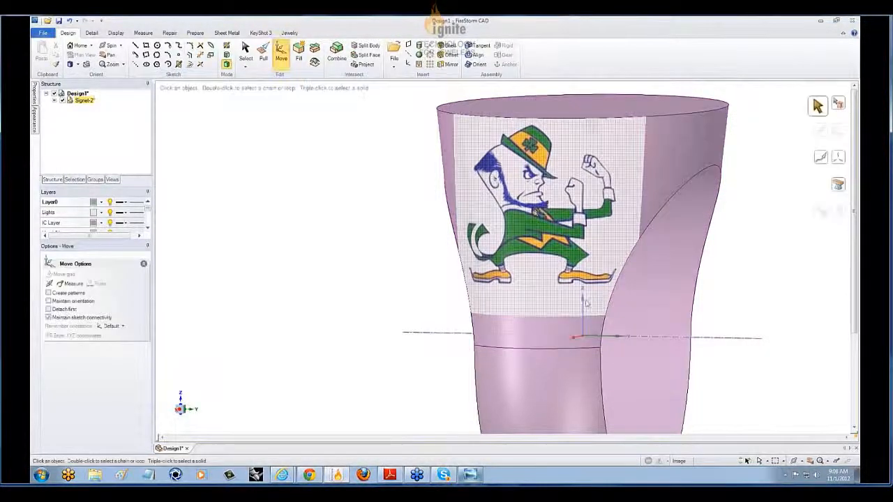
Examine the wrapped leprechaun image up close, from the shoe details to its fit around the ring's curved side face
{"action": "scroll", "coordinate": [587, 300], "scroll_direction": "up", "scroll_amount": 3}
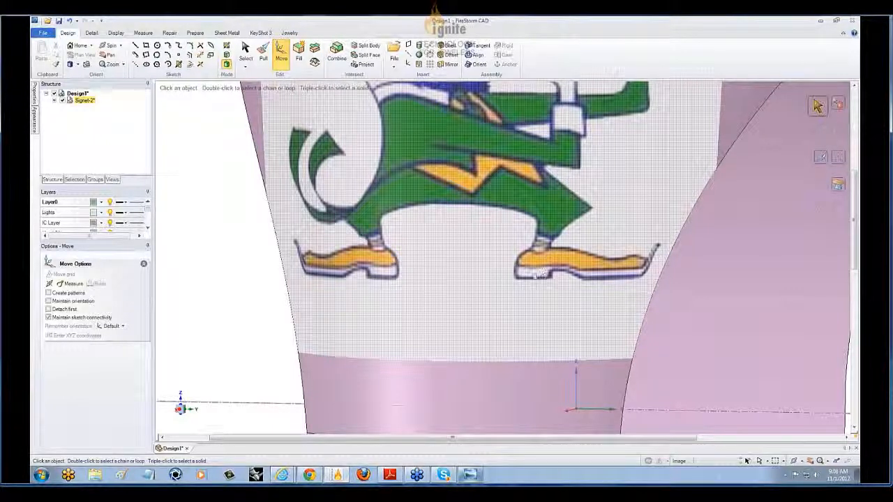
{"action": "scroll", "coordinate": [547, 281], "scroll_direction": "up", "scroll_amount": 5}
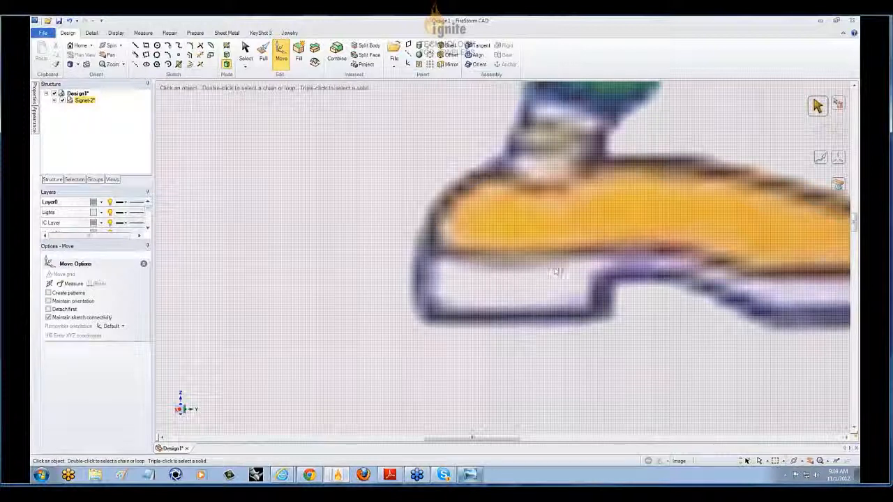
{"action": "scroll", "coordinate": [470, 274], "scroll_direction": "down", "scroll_amount": 8}
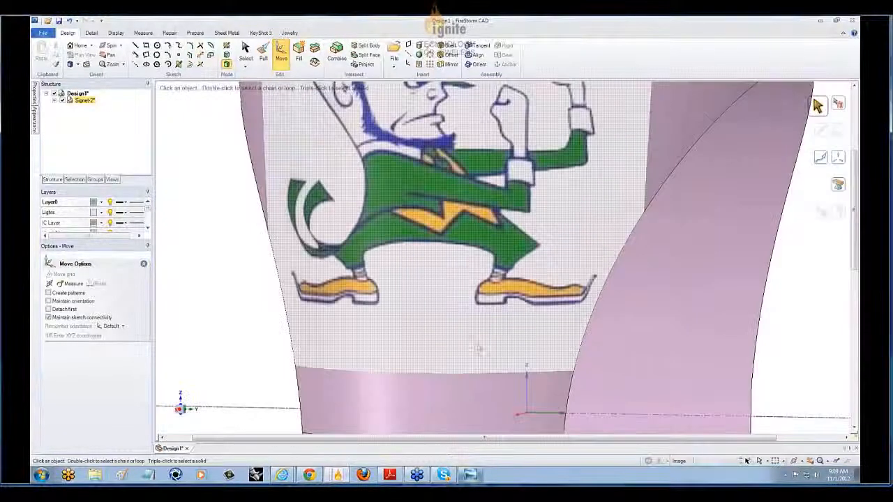
{"action": "scroll", "coordinate": [479, 349], "scroll_direction": "down", "scroll_amount": 5}
{"action": "middle_click_drag", "start_coordinate": [261, 299], "coordinate": [281, 311]}
{"action": "scroll", "coordinate": [245, 284], "scroll_direction": "down", "scroll_amount": 3}
{"action": "scroll", "coordinate": [549, 397], "scroll_direction": "up", "scroll_amount": 3}
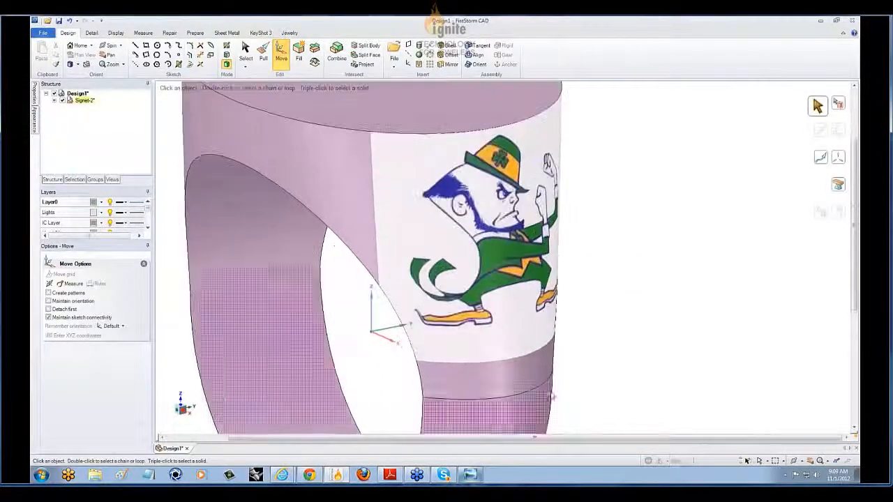
{"action": "middle_click_drag", "start_coordinate": [550, 397], "coordinate": [589, 369]}
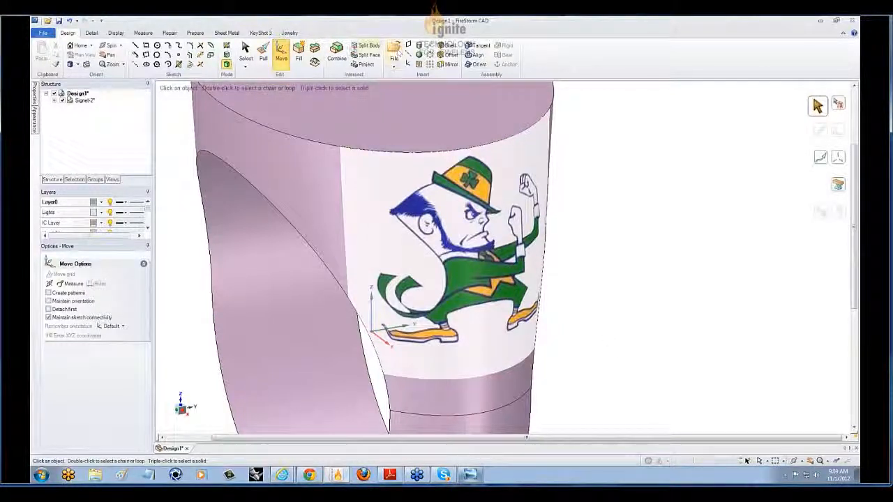
Process the wrapped leprechaun image into outline curves, trying lower colour thresholds and settling on a threshold of 95
{"action": "left_click", "coordinate": [289, 32]}
{"action": "left_click", "coordinate": [268, 58]}
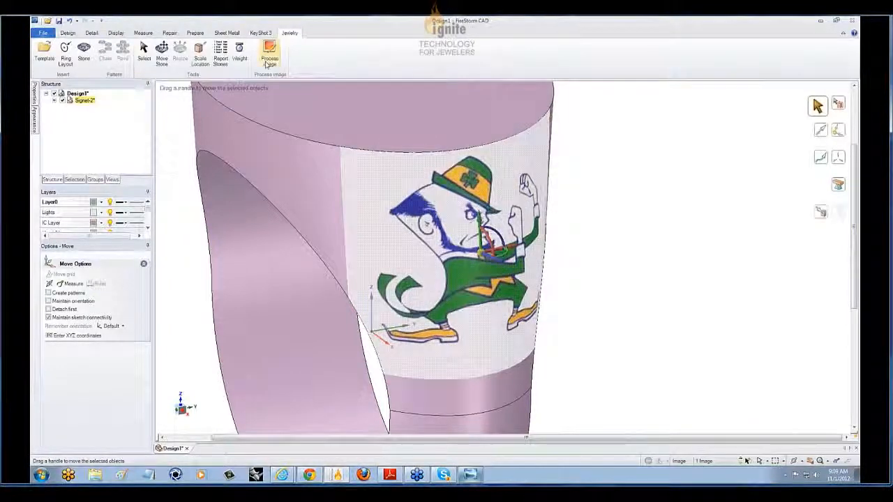
{"action": "left_click", "coordinate": [268, 61]}
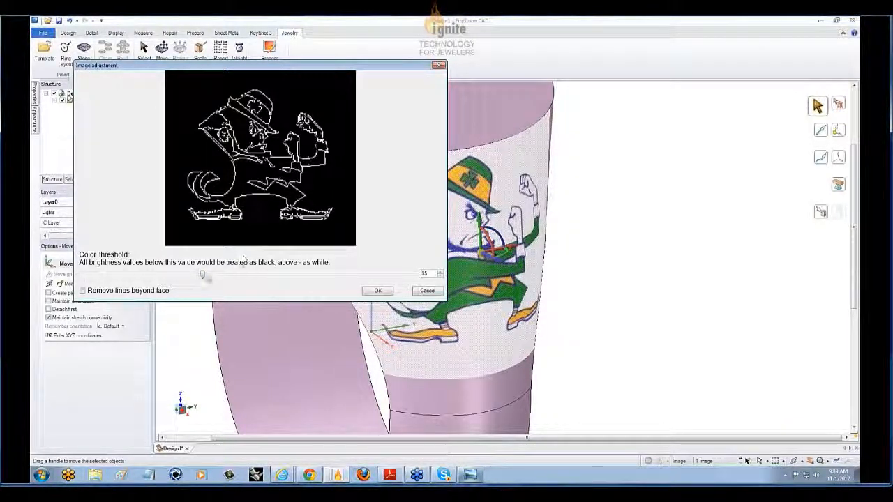
{"action": "left_click_drag", "start_coordinate": [201, 277], "coordinate": [214, 277]}
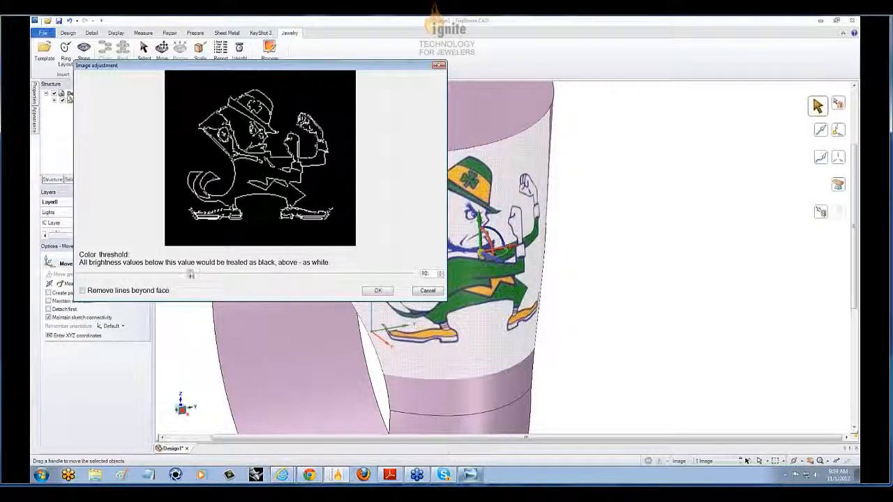
{"action": "left_click_drag", "start_coordinate": [137, 274], "coordinate": [135, 273]}
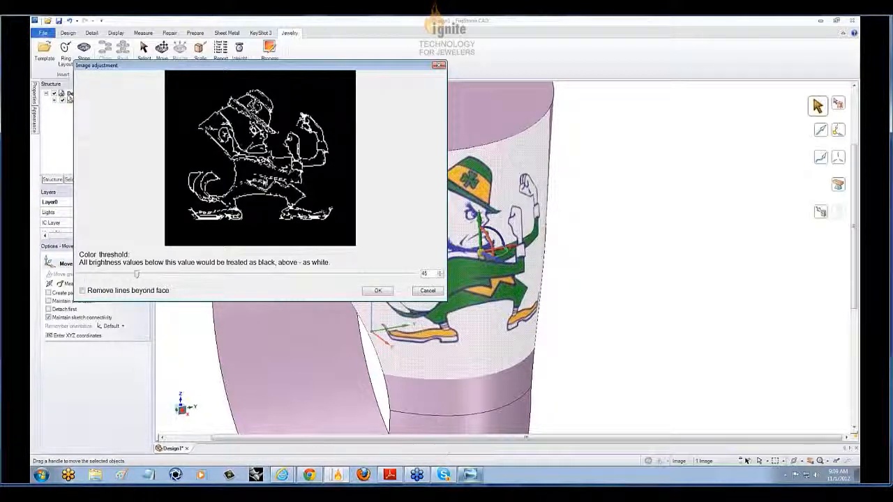
{"action": "left_click", "coordinate": [197, 275]}
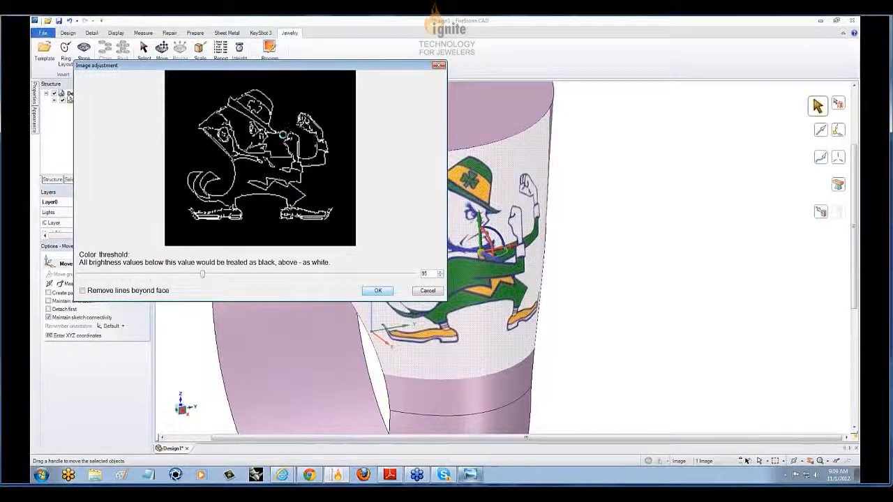
Expand the Signet-2 component and hide its ring solid and leprechaun image, leaving only the traced curves displayed
{"action": "mouse_move", "coordinate": [614, 283]}
{"action": "middle_mouse_down"}
{"action": "mouse_move", "coordinate": [614, 267]}
{"action": "mouse_move", "coordinate": [614, 279]}
{"action": "middle_mouse_up"}
{"action": "left_click", "coordinate": [55, 102]}
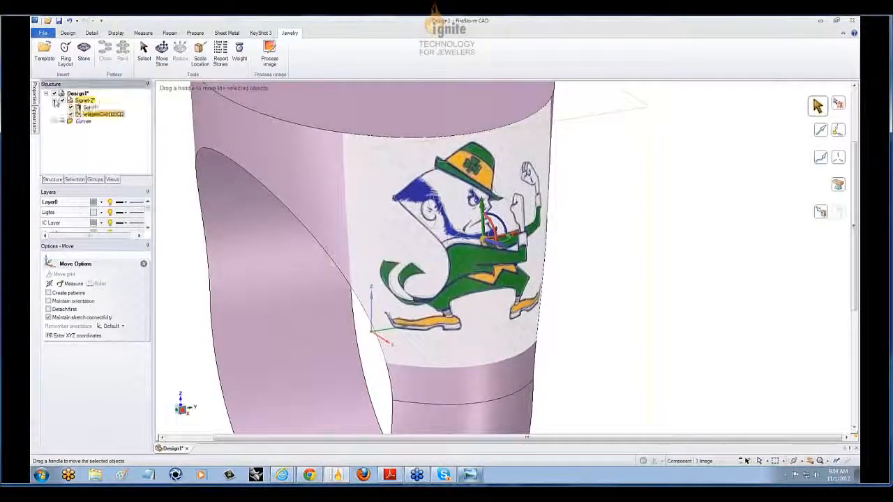
{"action": "left_click", "coordinate": [72, 108]}
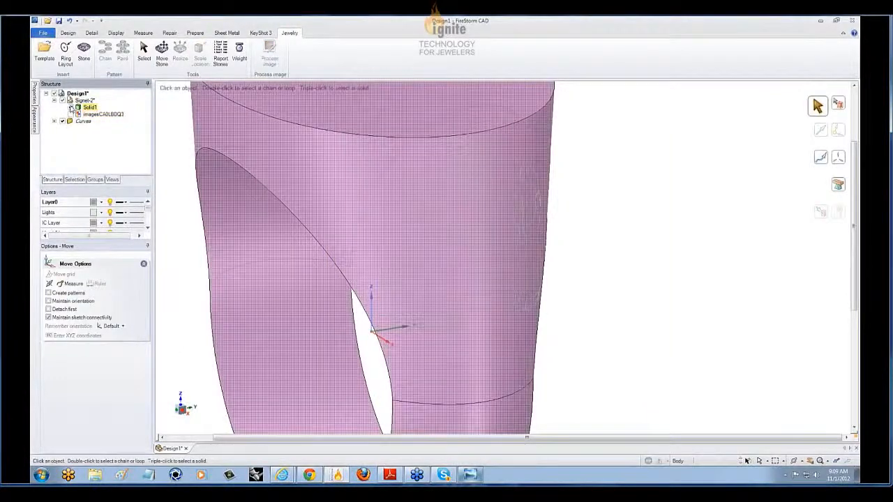
{"action": "left_click", "coordinate": [78, 107]}
{"action": "middle_click_drag", "start_coordinate": [467, 340], "coordinate": [532, 321]}
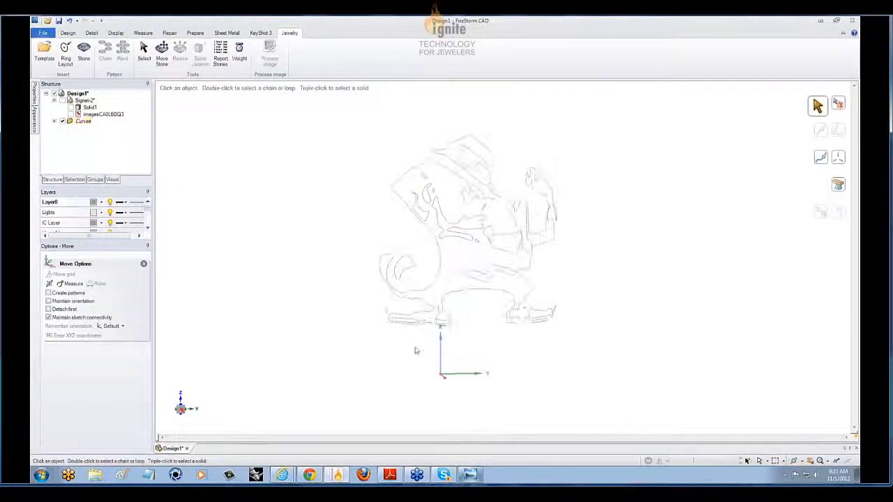
{"action": "middle_click_drag", "start_coordinate": [626, 300], "coordinate": [590, 307]}
Draw two short splines on either side of the hat outline's self-crossing and trim away the crossing curve pieces between them
{"action": "scroll", "coordinate": [431, 132], "scroll_direction": "up", "scroll_amount": 5}
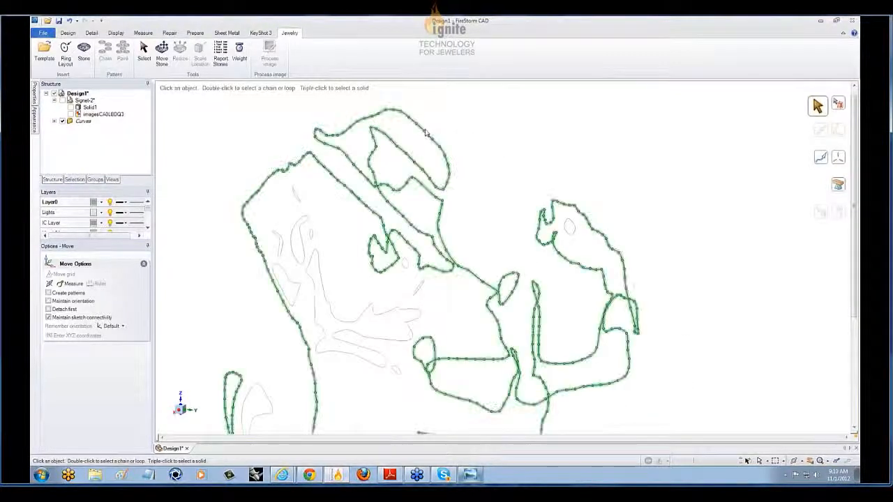
{"action": "scroll", "coordinate": [367, 174], "scroll_direction": "up", "scroll_amount": 8}
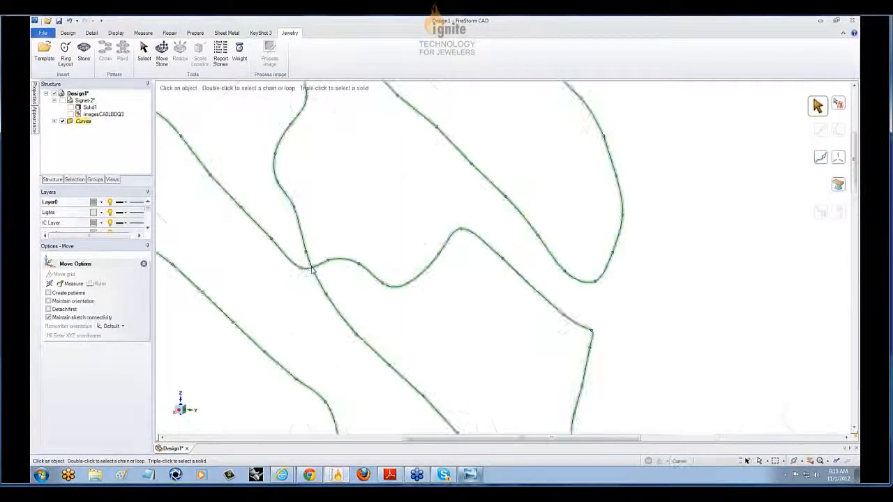
{"action": "left_click", "coordinate": [68, 33]}
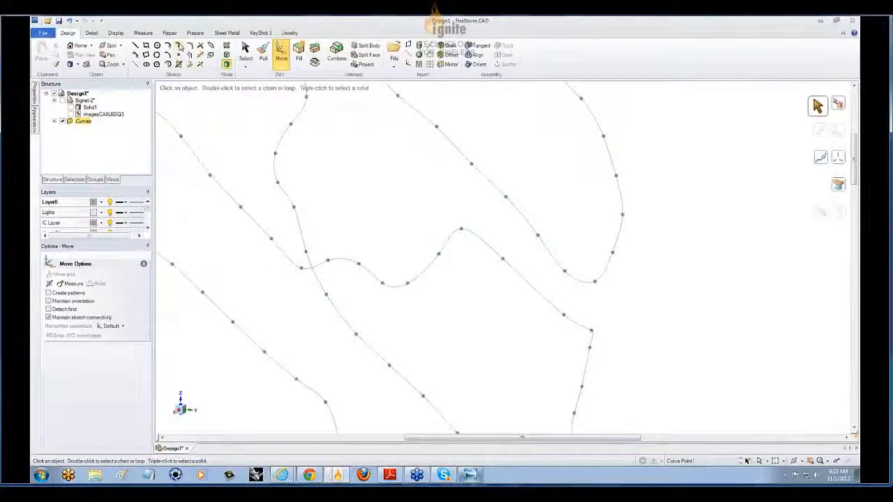
{"action": "left_click", "coordinate": [179, 45]}
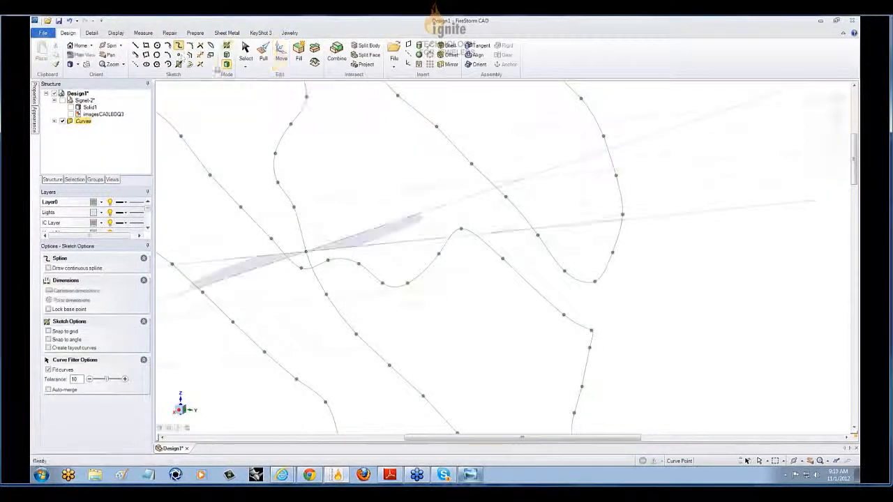
{"action": "left_click", "coordinate": [303, 243]}
{"action": "left_click", "coordinate": [287, 258]}
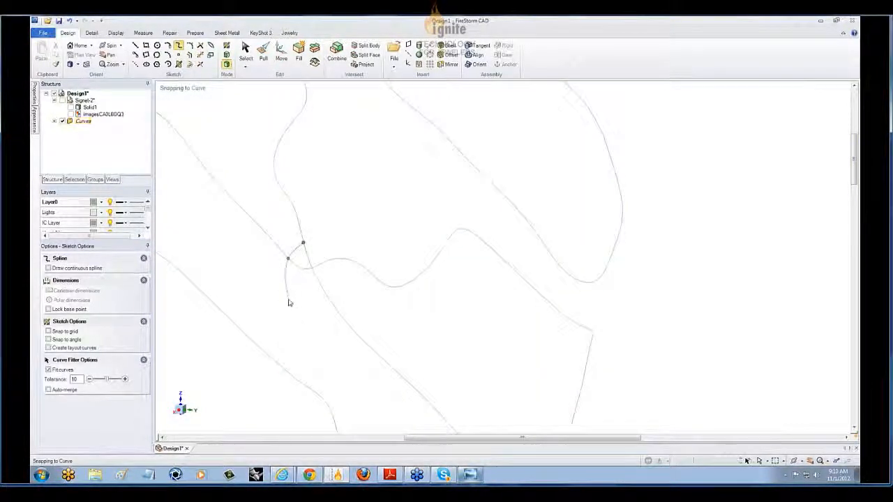
{"action": "left_click", "coordinate": [335, 259]}
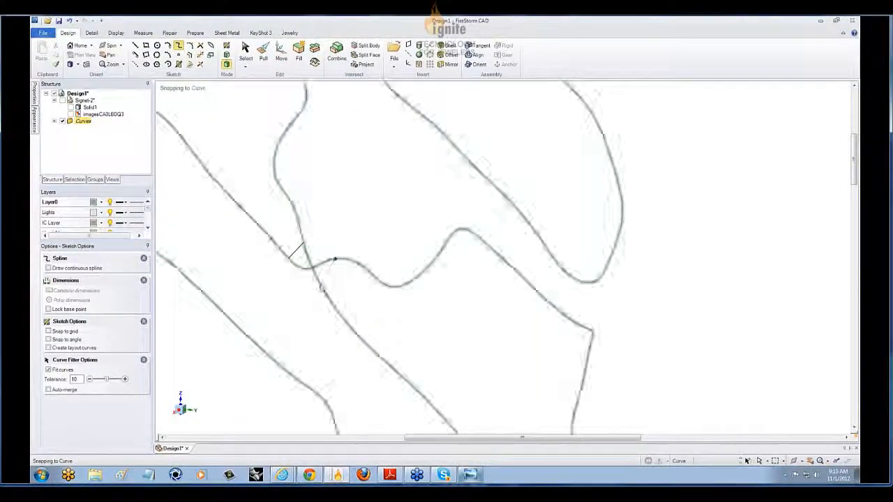
{"action": "double_click", "coordinate": [319, 283]}
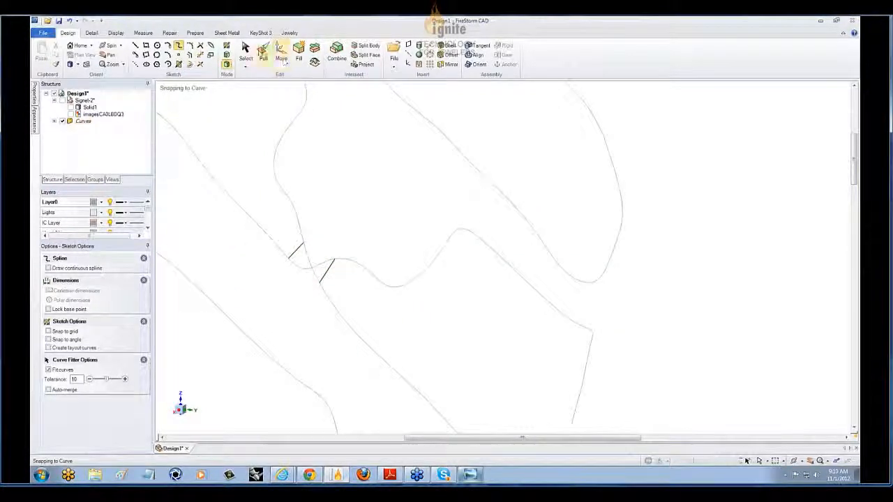
{"action": "left_click", "coordinate": [200, 54]}
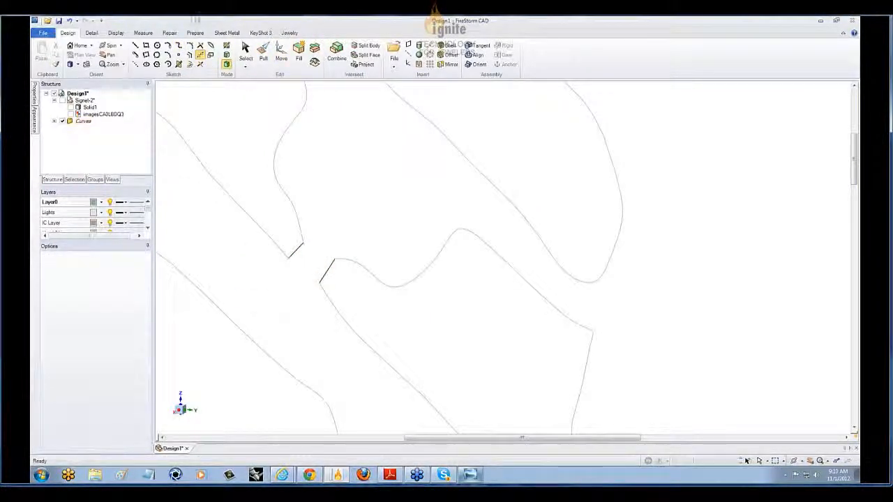
Select the closed curve loop of the hat's upper part and fill it into a surface
{"action": "left_click", "coordinate": [244, 50]}
{"action": "scroll", "coordinate": [344, 166], "scroll_direction": "down", "scroll_amount": 5}
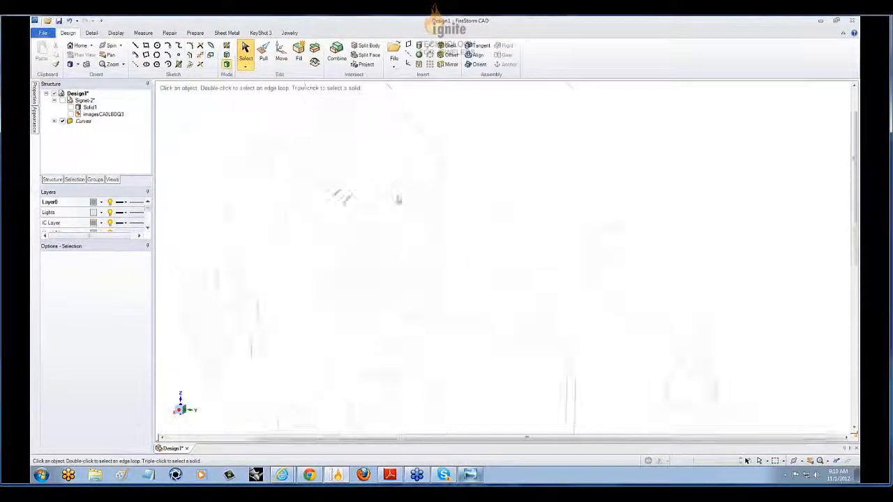
{"action": "scroll", "coordinate": [412, 198], "scroll_direction": "up", "scroll_amount": 4}
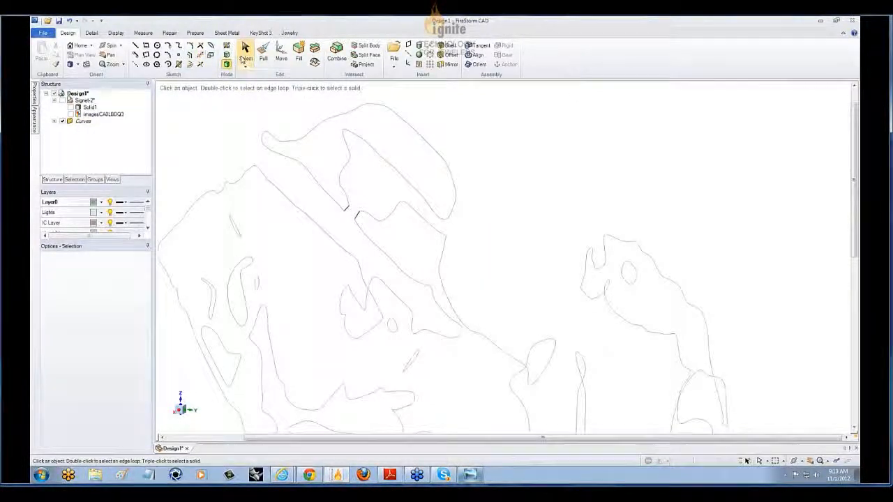
{"action": "left_click", "coordinate": [350, 208]}
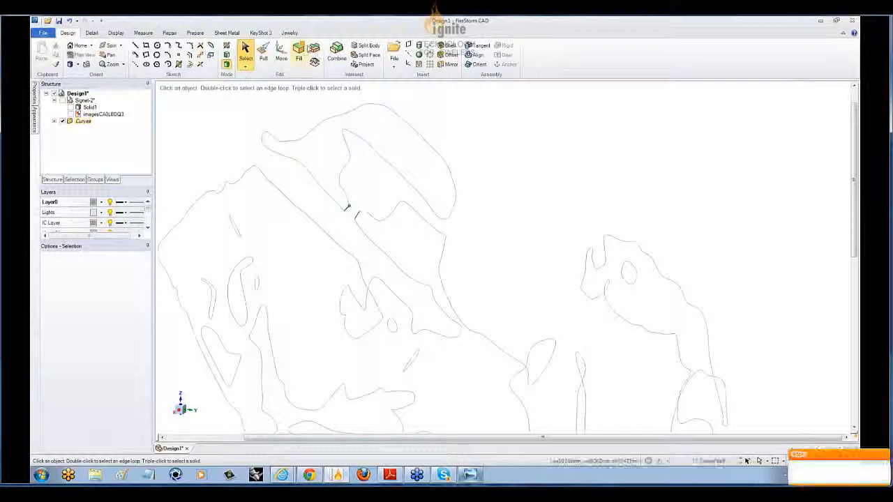
{"action": "left_click", "coordinate": [342, 208]}
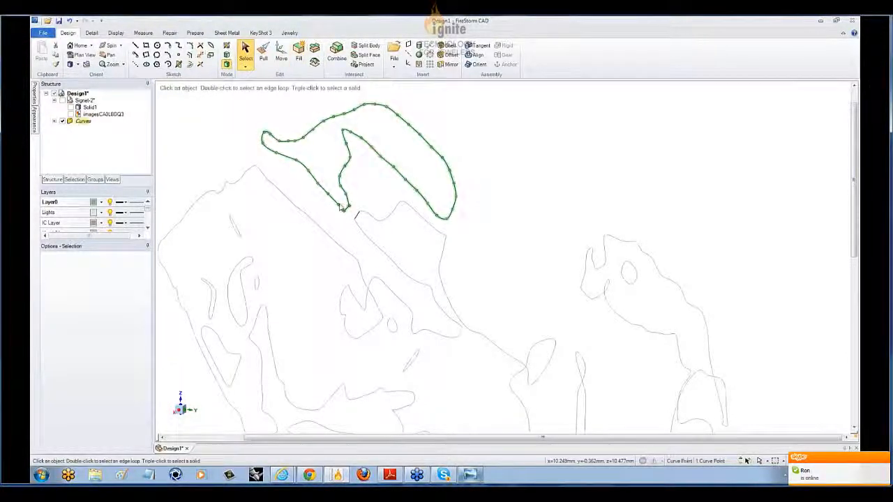
{"action": "left_click", "coordinate": [299, 50]}
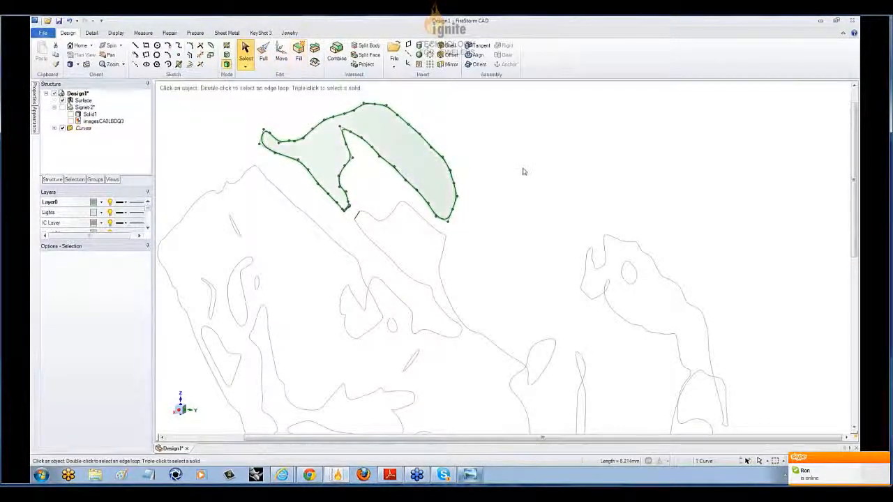
Pull the filled hat surface into a thin raised solid using the No merge option
{"action": "middle_click_drag", "start_coordinate": [524, 172], "coordinate": [431, 201]}
{"action": "key", "text": "p"}
{"action": "left_click", "coordinate": [417, 190]}
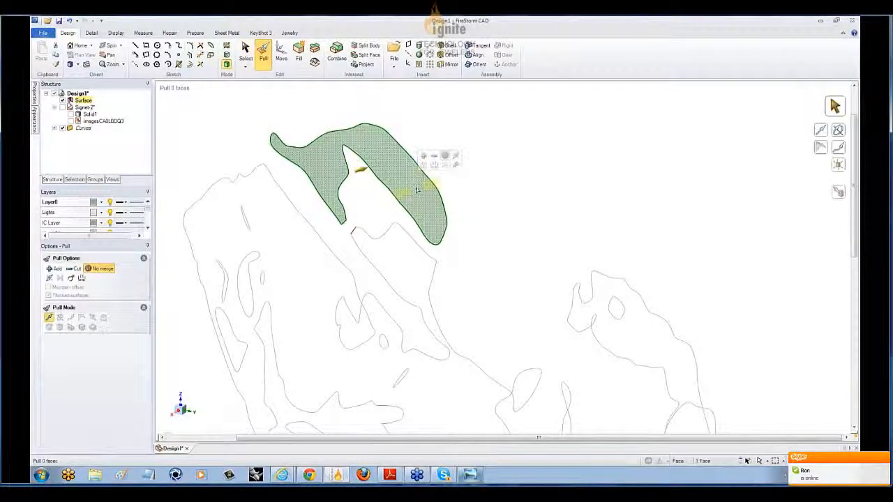
{"action": "left_click_drag", "start_coordinate": [422, 187], "coordinate": [412, 192]}
{"action": "middle_click_drag", "start_coordinate": [489, 202], "coordinate": [601, 278]}
{"action": "scroll", "coordinate": [540, 210], "scroll_direction": "down", "scroll_amount": 3}
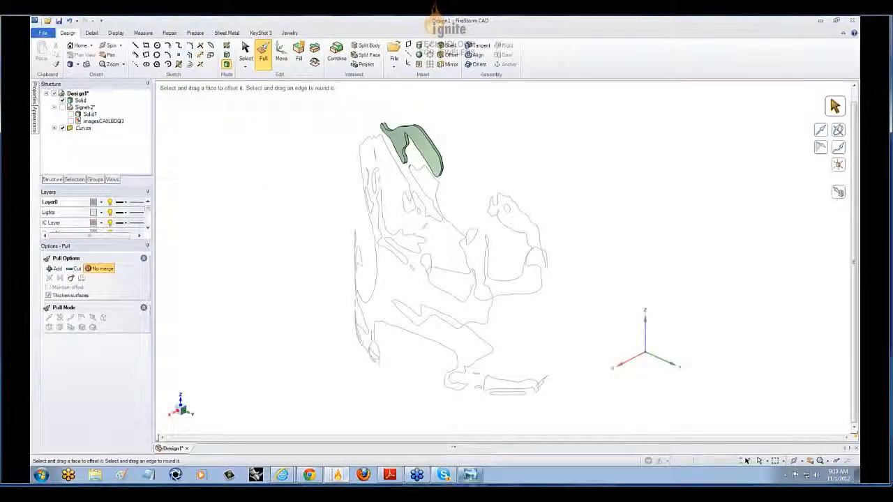
Create a new empty design alongside the leprechaun design
{"action": "left_click", "coordinate": [390, 476]}
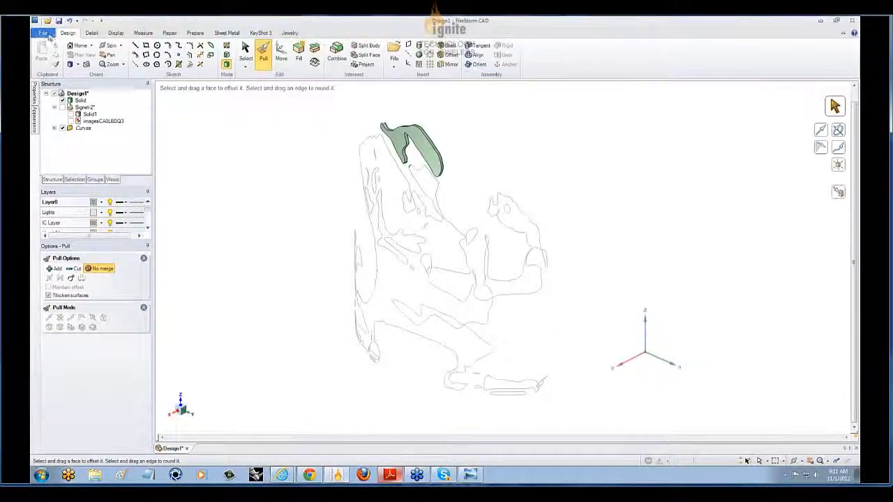
{"action": "left_click", "coordinate": [44, 33]}
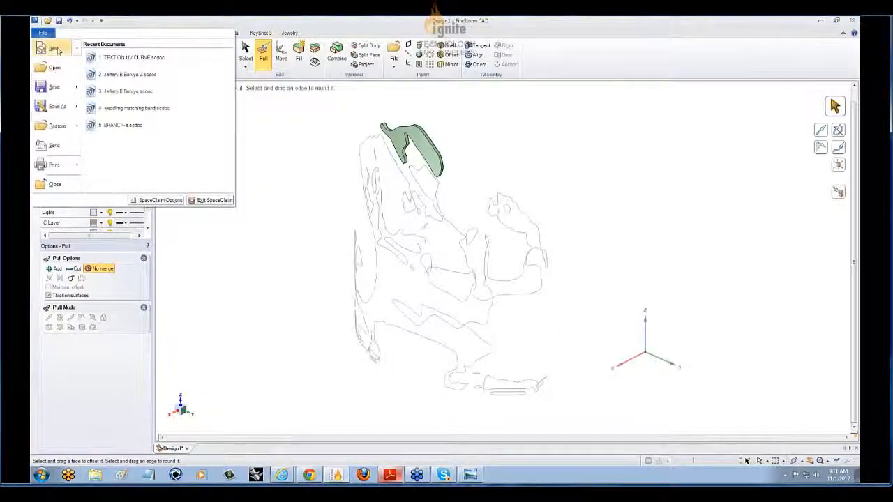
{"action": "mouse_move", "coordinate": [58, 49]}
{"action": "left_click", "coordinate": [94, 57]}
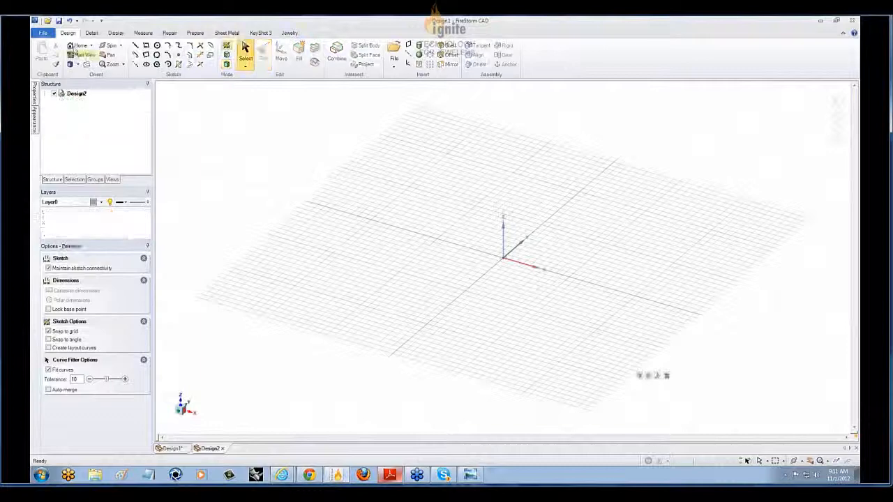
Open the TEXT ON UV CURVE document from the WEB folder and bring its flat and curved text surfaces into view
{"action": "left_click", "coordinate": [43, 32]}
{"action": "left_click", "coordinate": [57, 67]}
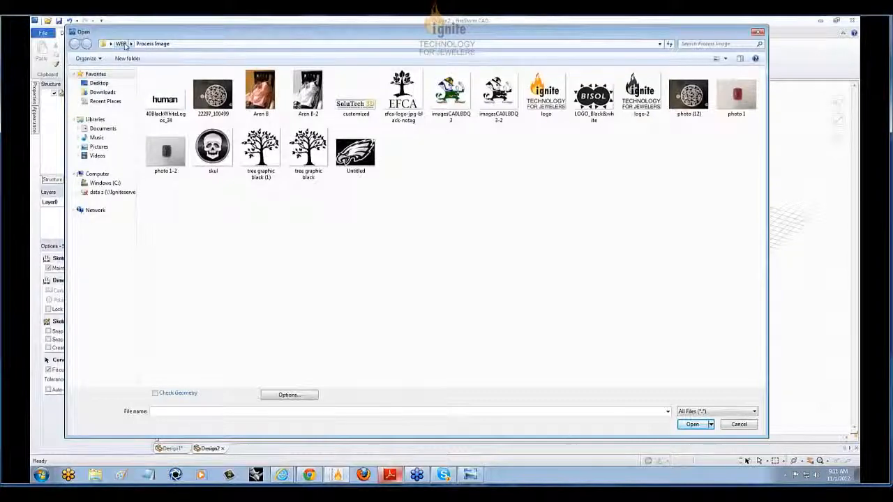
{"action": "left_click", "coordinate": [121, 44]}
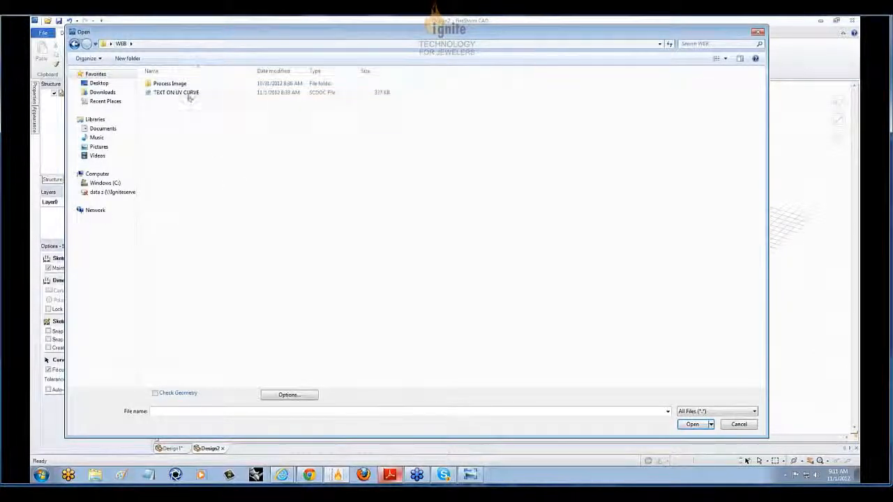
{"action": "double_click", "coordinate": [180, 93]}
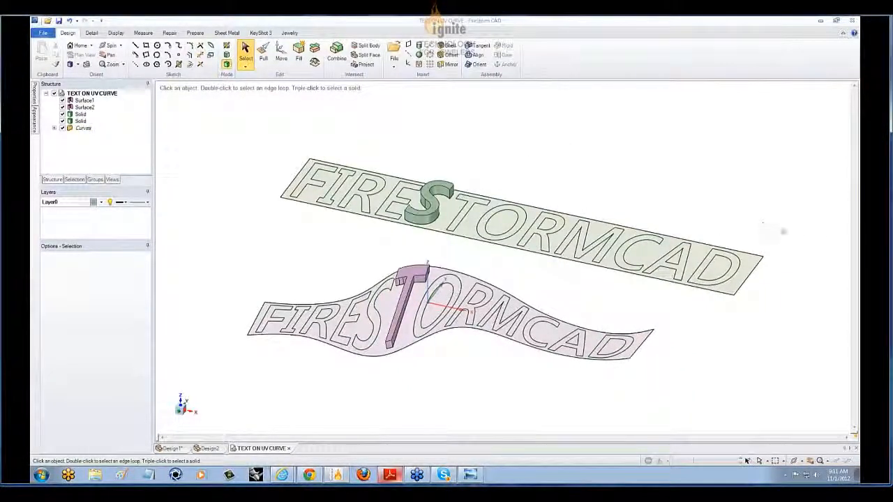
{"action": "middle_click_drag", "start_coordinate": [655, 358], "coordinate": [641, 337], "text": "shift"}
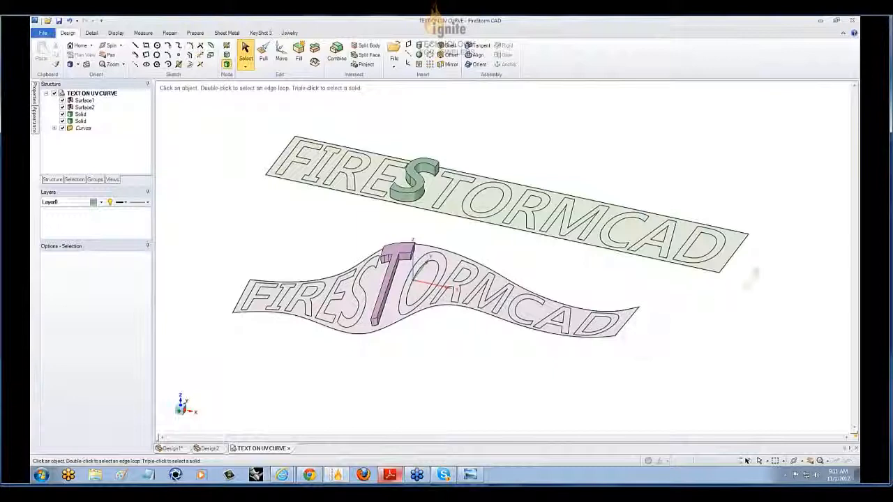
Examine the FIRESTORMCAD text and its raised letter S on the flat surface from several angles
{"action": "middle_click_drag", "start_coordinate": [274, 150], "coordinate": [259, 188]}
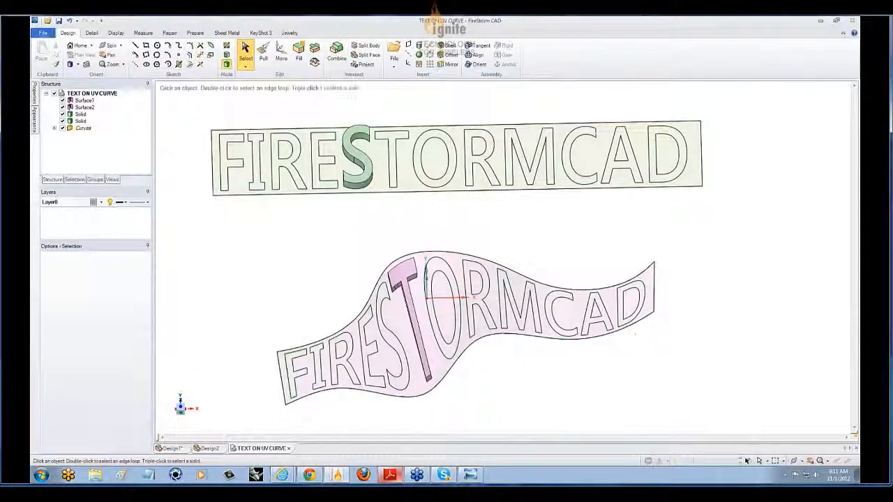
{"action": "middle_click_drag", "start_coordinate": [517, 427], "coordinate": [502, 409]}
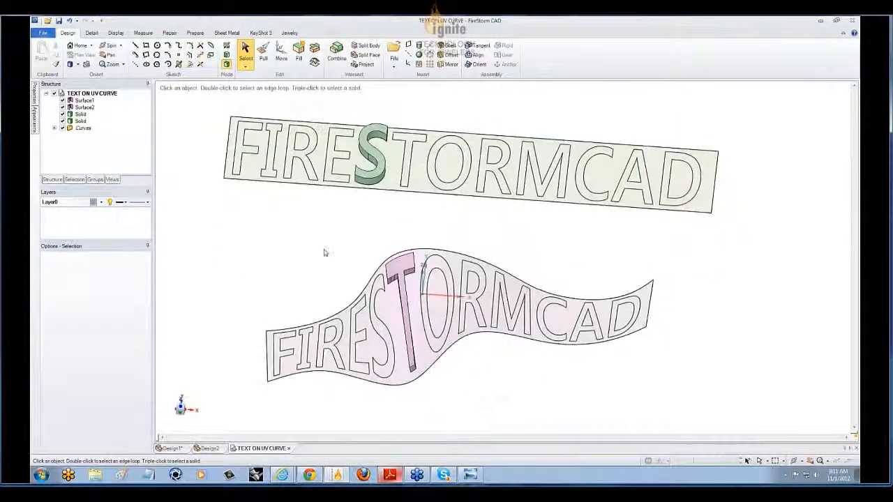
{"action": "middle_click_drag", "start_coordinate": [318, 250], "coordinate": [323, 272], "text": "shift"}
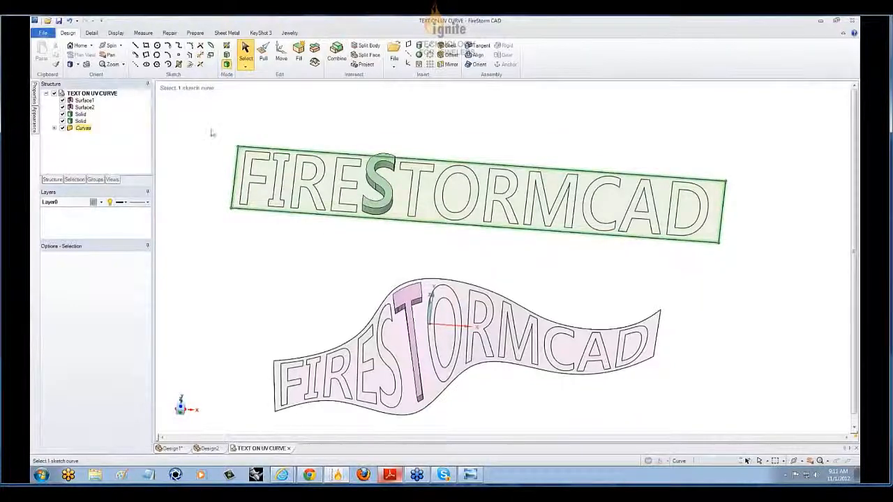
{"action": "middle_click_drag", "start_coordinate": [273, 277], "coordinate": [276, 281]}
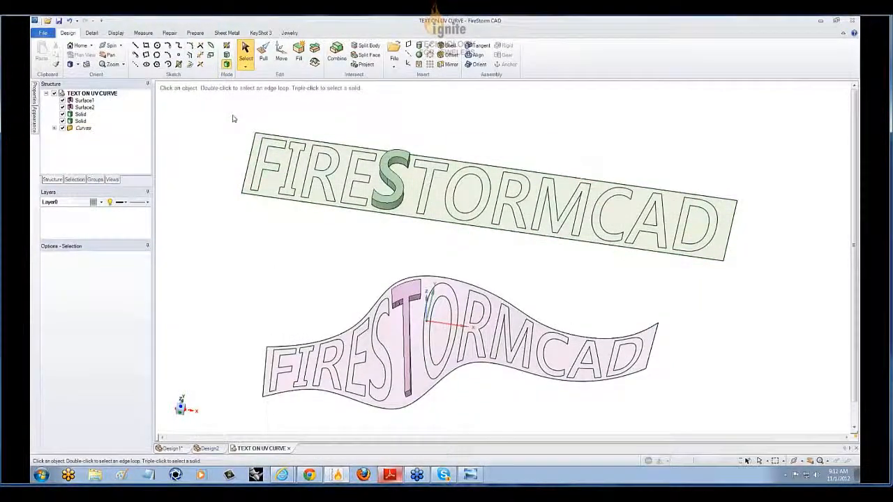
{"action": "left_click", "coordinate": [410, 193]}
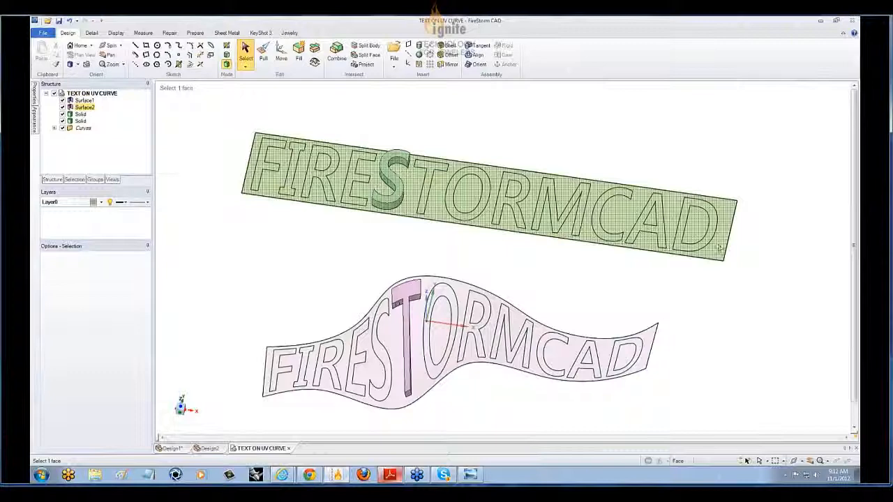
{"action": "left_click", "coordinate": [696, 317]}
{"action": "middle_click_drag", "start_coordinate": [696, 317], "coordinate": [676, 319]}
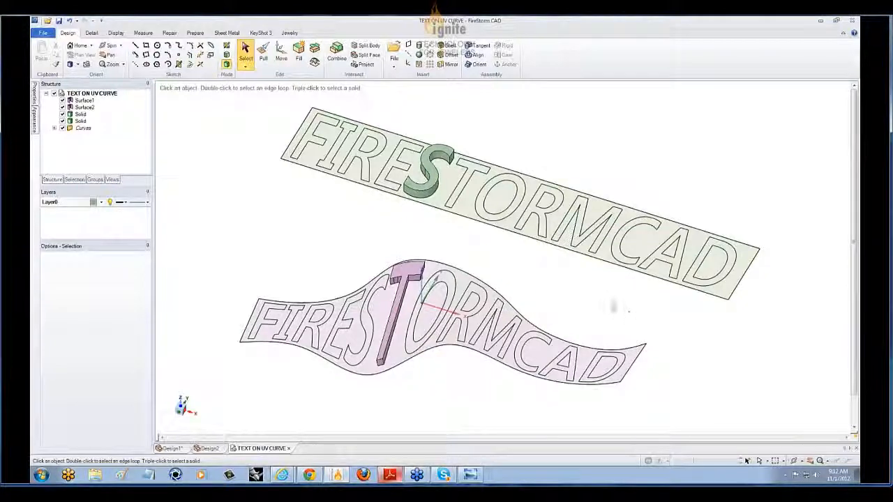
{"action": "middle_click_drag", "start_coordinate": [618, 309], "coordinate": [575, 306]}
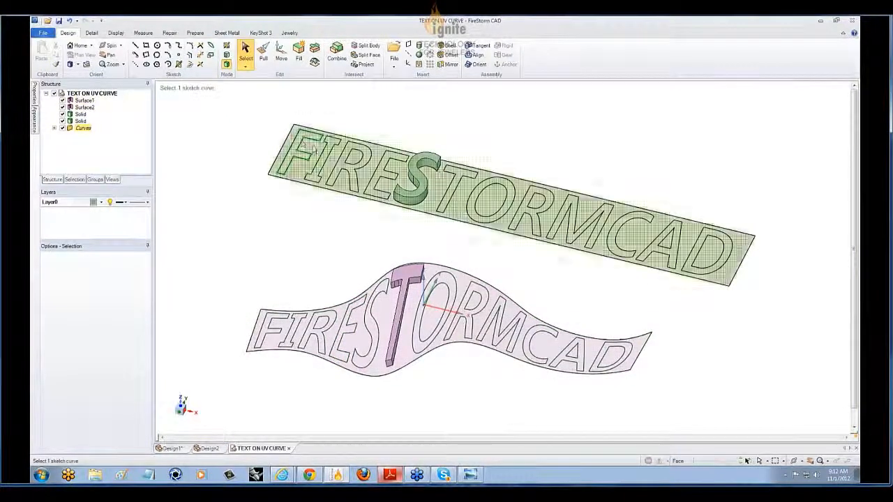
{"action": "left_click", "coordinate": [309, 175]}
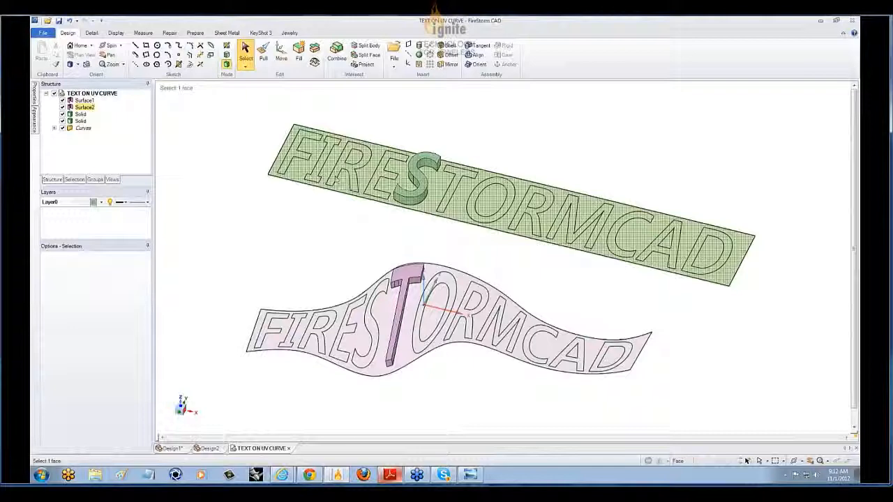
{"action": "left_click", "coordinate": [323, 172]}
{"action": "left_click", "coordinate": [208, 297]}
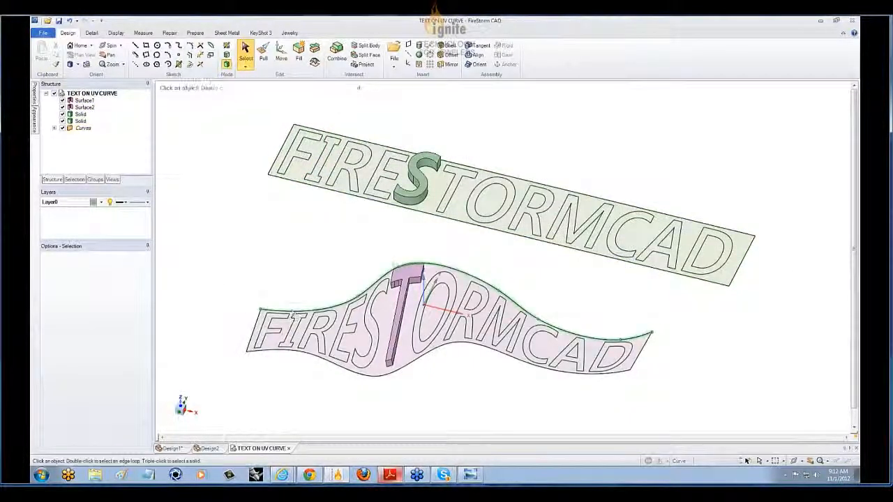
Inspect the raised letter T on the curved surface and compare its text with the flat version
{"action": "middle_click_drag", "start_coordinate": [538, 303], "coordinate": [476, 434]}
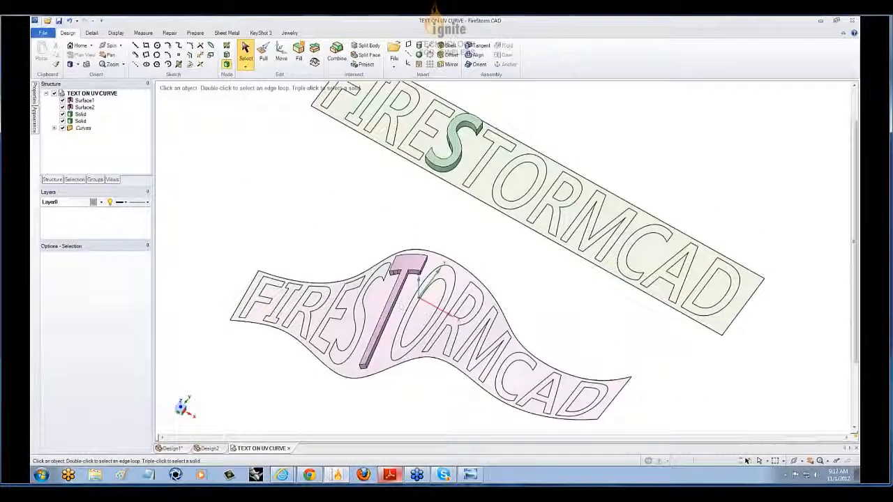
{"action": "left_click", "coordinate": [426, 248]}
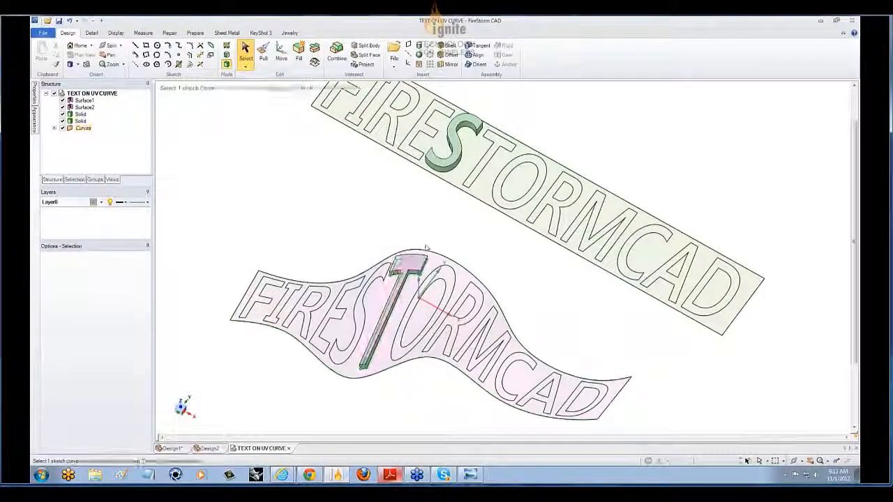
{"action": "scroll", "coordinate": [402, 244], "scroll_direction": "down", "scroll_amount": 2}
{"action": "middle_click_drag", "start_coordinate": [399, 233], "coordinate": [417, 243]}
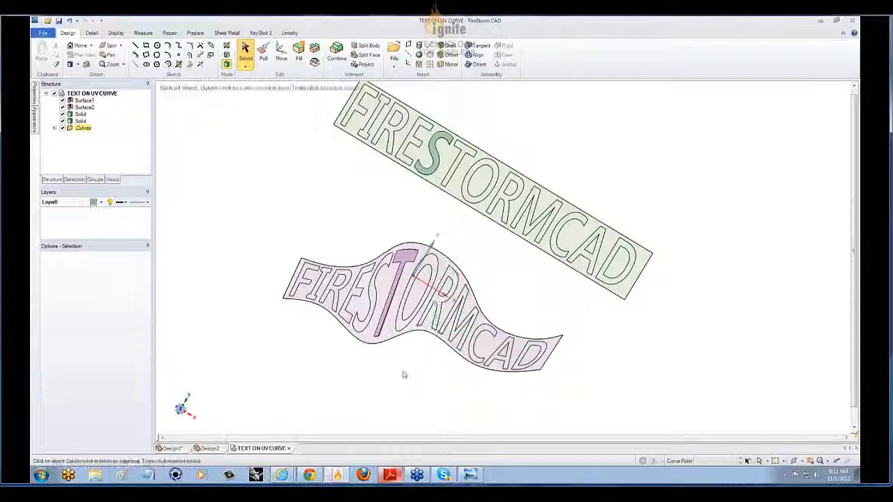
{"action": "mouse_move", "coordinate": [403, 372]}
{"action": "middle_mouse_down"}
{"action": "mouse_move", "coordinate": [379, 375]}
{"action": "mouse_move", "coordinate": [388, 293]}
{"action": "mouse_move", "coordinate": [415, 353]}
{"action": "middle_mouse_up"}
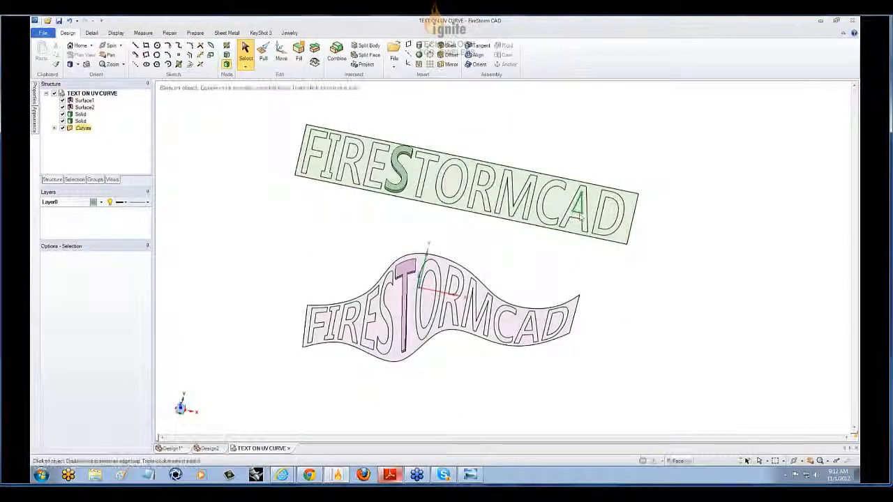
{"action": "mouse_move", "coordinate": [518, 405]}
{"action": "middle_mouse_down"}
{"action": "mouse_move", "coordinate": [453, 342]}
{"action": "mouse_move", "coordinate": [438, 306]}
{"action": "mouse_move", "coordinate": [446, 299]}
{"action": "mouse_move", "coordinate": [509, 339]}
{"action": "mouse_move", "coordinate": [516, 391]}
{"action": "middle_mouse_up"}
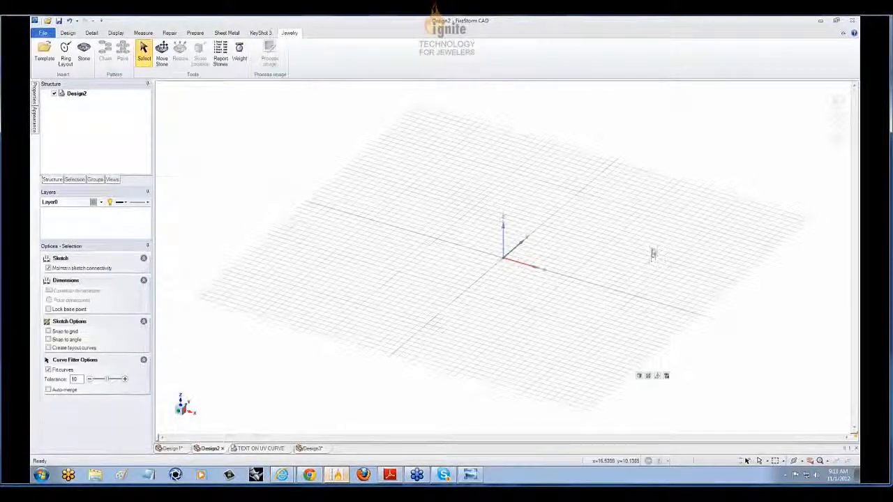
Review the empty Design2 grid and the leprechaun curves in Design1, and return to the TEXT ON UV CURVE document
{"action": "middle_click_drag", "start_coordinate": [604, 244], "coordinate": [653, 296]}
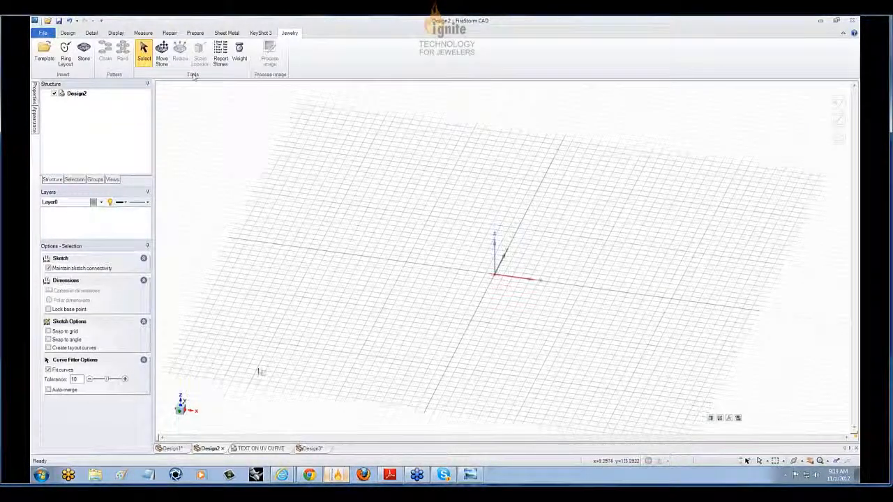
{"action": "left_click", "coordinate": [172, 448]}
{"action": "middle_click_drag", "start_coordinate": [558, 303], "coordinate": [610, 327]}
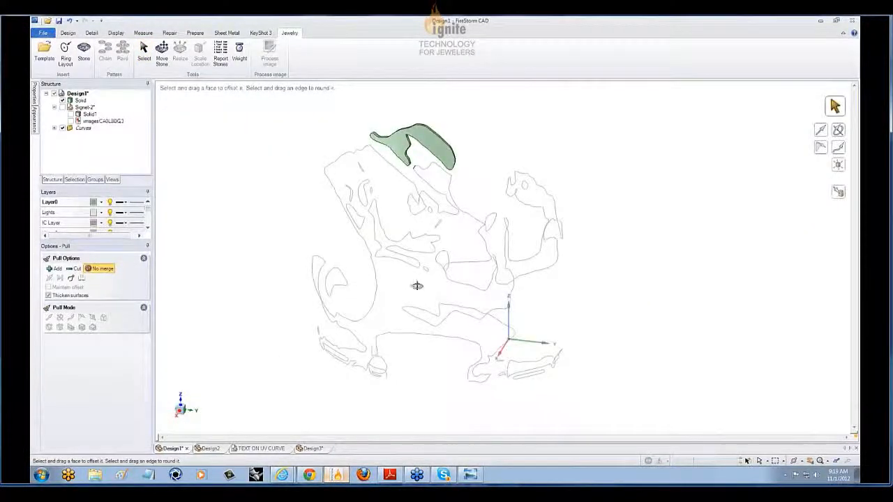
{"action": "middle_click_drag", "start_coordinate": [416, 286], "coordinate": [398, 299]}
{"action": "left_click", "coordinate": [258, 448]}
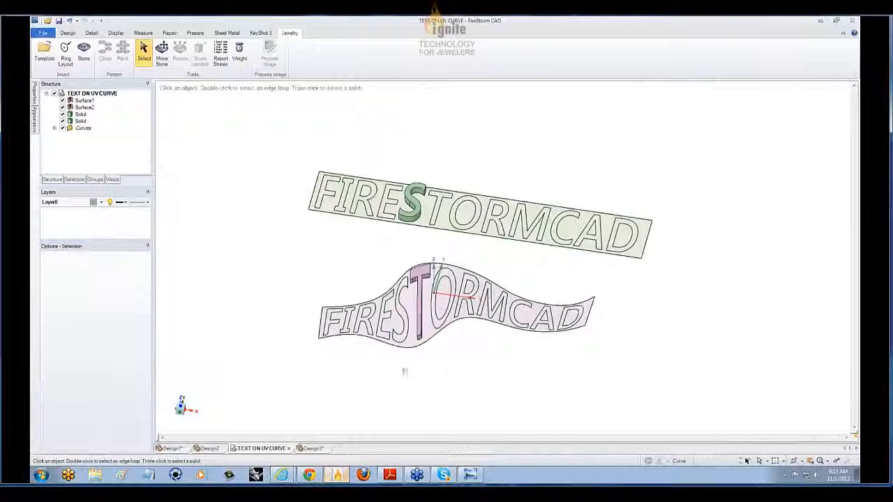
Switch to Chrome, load the 3D Space Pro bookmark and bring up the forum page of firestormcad.net
{"action": "left_click", "coordinate": [309, 475]}
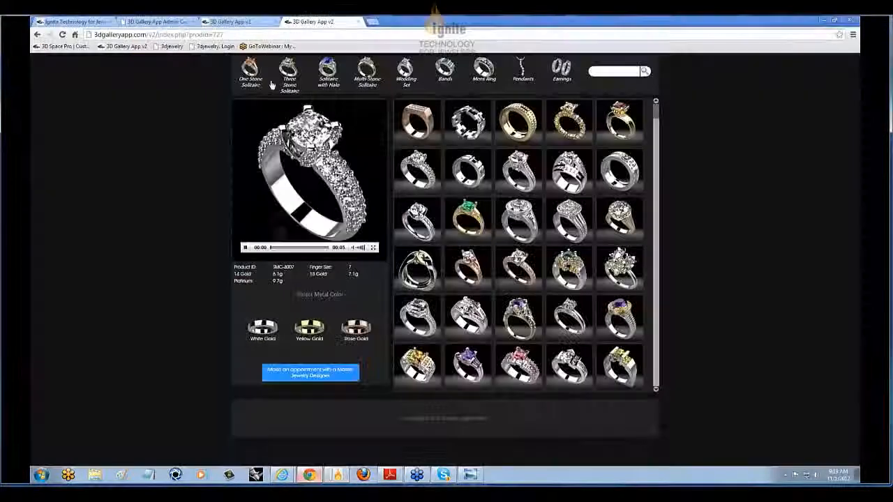
{"action": "left_click", "coordinate": [62, 46]}
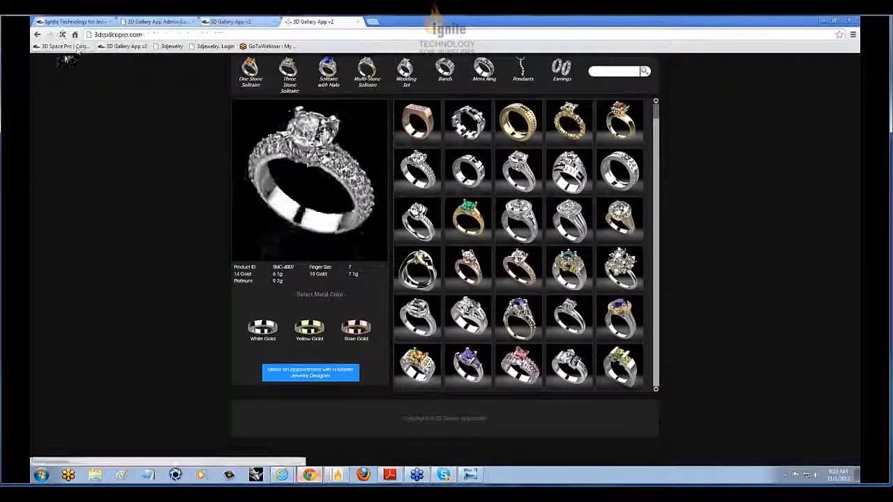
{"action": "left_click", "coordinate": [60, 61]}
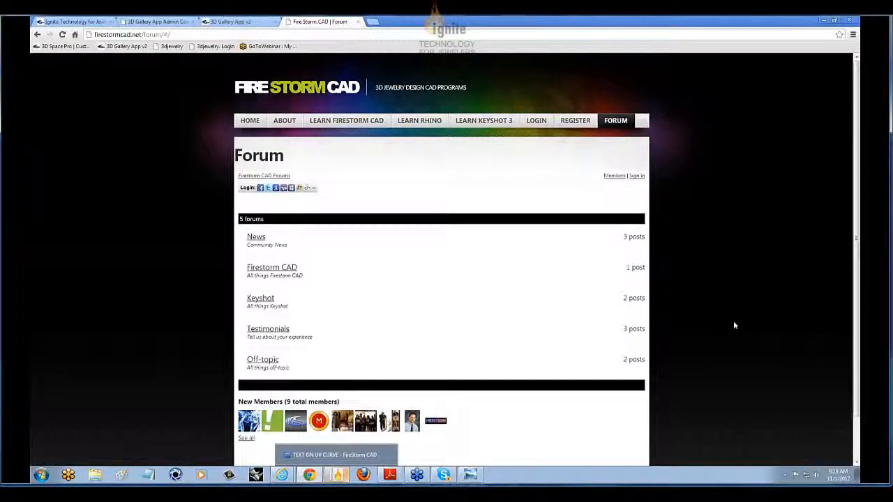
{"action": "scroll", "coordinate": [734, 325], "scroll_direction": "down", "scroll_amount": 1}
{"action": "scroll", "coordinate": [734, 325], "scroll_direction": "up", "scroll_amount": 1}
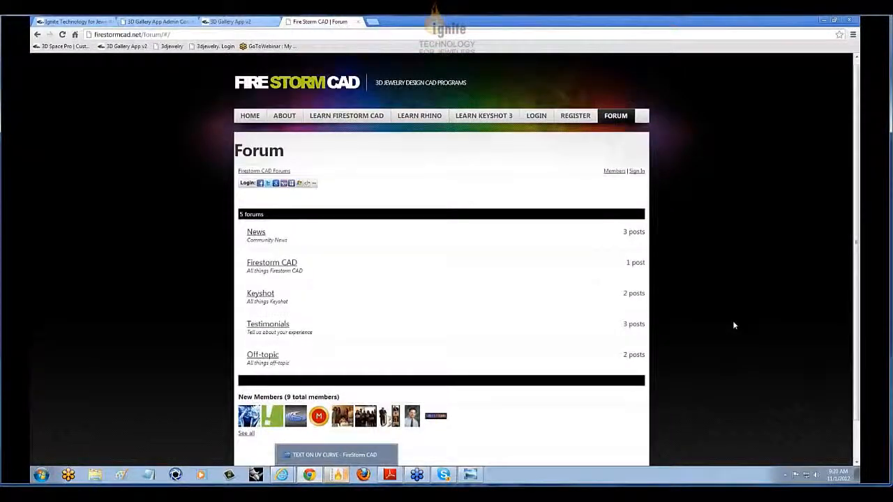